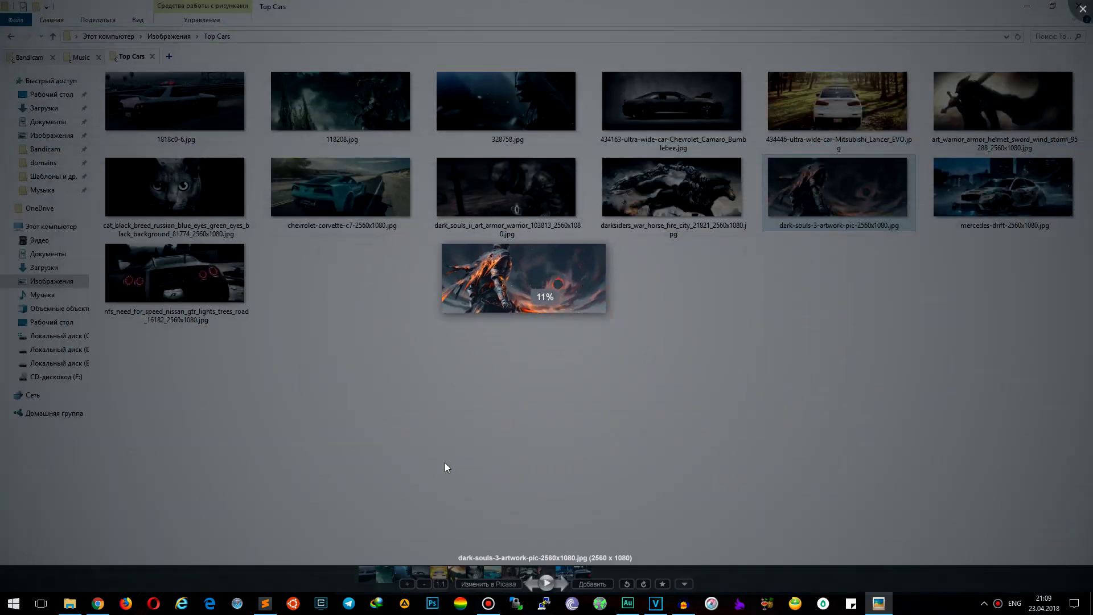
View dark-souls-3-artwork-pic-2560x1080.jpg at actual size, zoom back out, and close the image viewer.
{"action": "left_click", "coordinate": [440, 584]}
{"action": "scroll", "coordinate": [521, 414], "scroll_direction": "down", "scroll_amount": 2}
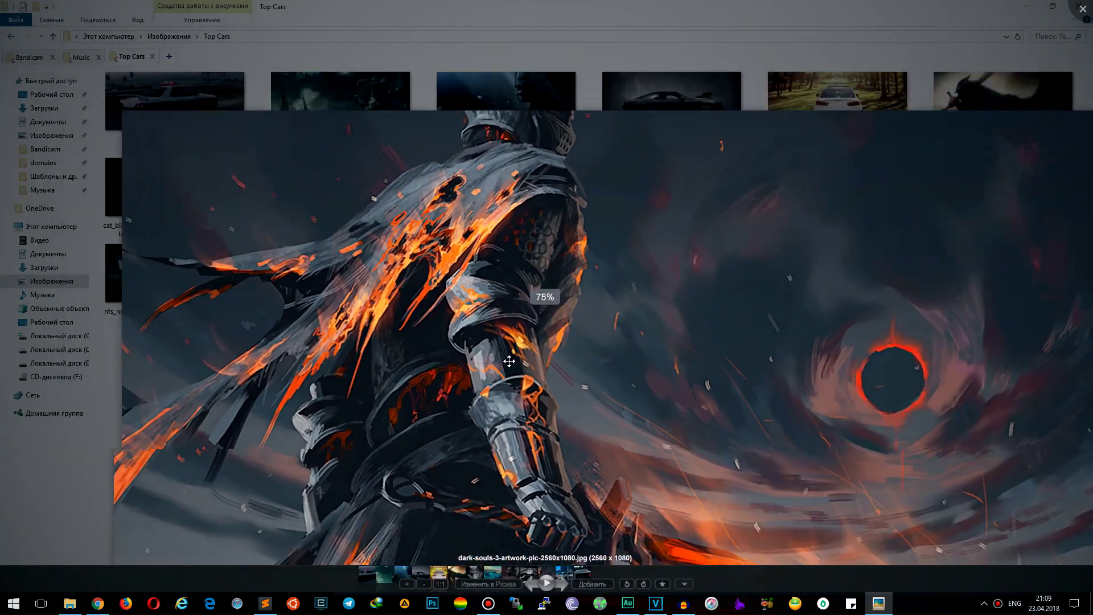
{"action": "left_click", "coordinate": [430, 297]}
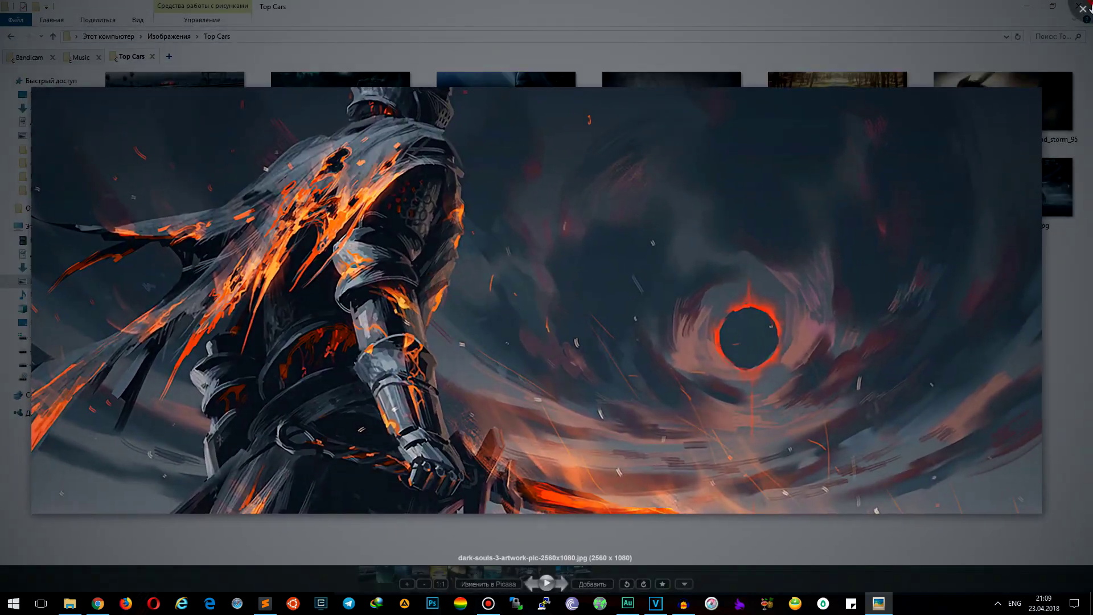
{"action": "left_click", "coordinate": [1083, 9]}
{"action": "left_click", "coordinate": [446, 322]}
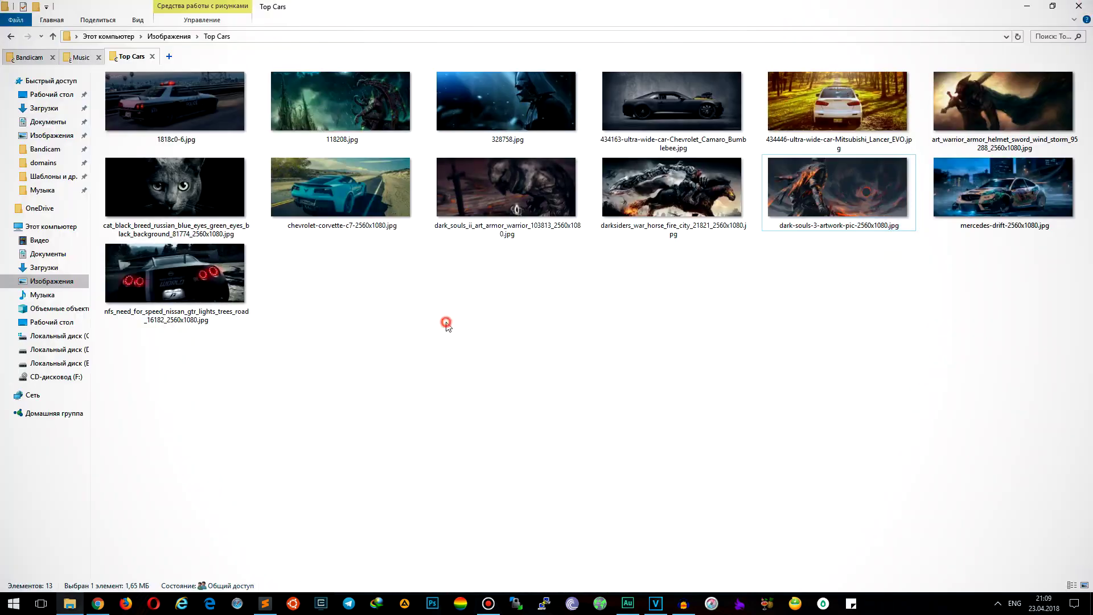
Launch Picasa 3 and look through the photo folders in its library.
{"action": "key", "text": "super"}
{"action": "type", "text": "picasa"}
{"action": "left_click", "coordinate": [94, 363]}
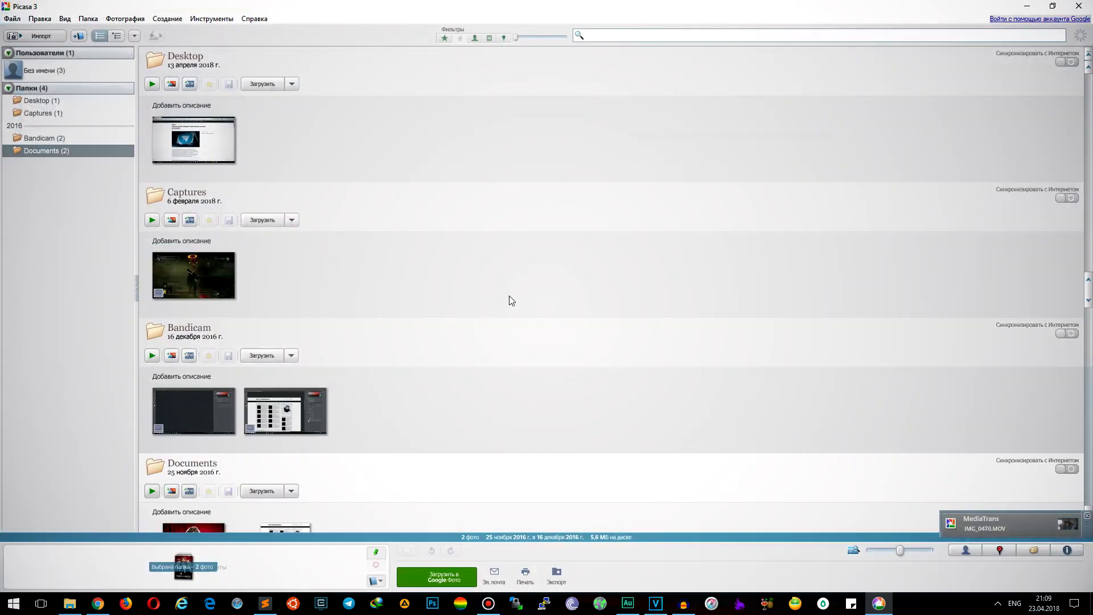
{"action": "scroll", "coordinate": [535, 300], "scroll_direction": "down", "scroll_amount": 3}
{"action": "scroll", "coordinate": [439, 353], "scroll_direction": "up", "scroll_amount": 3}
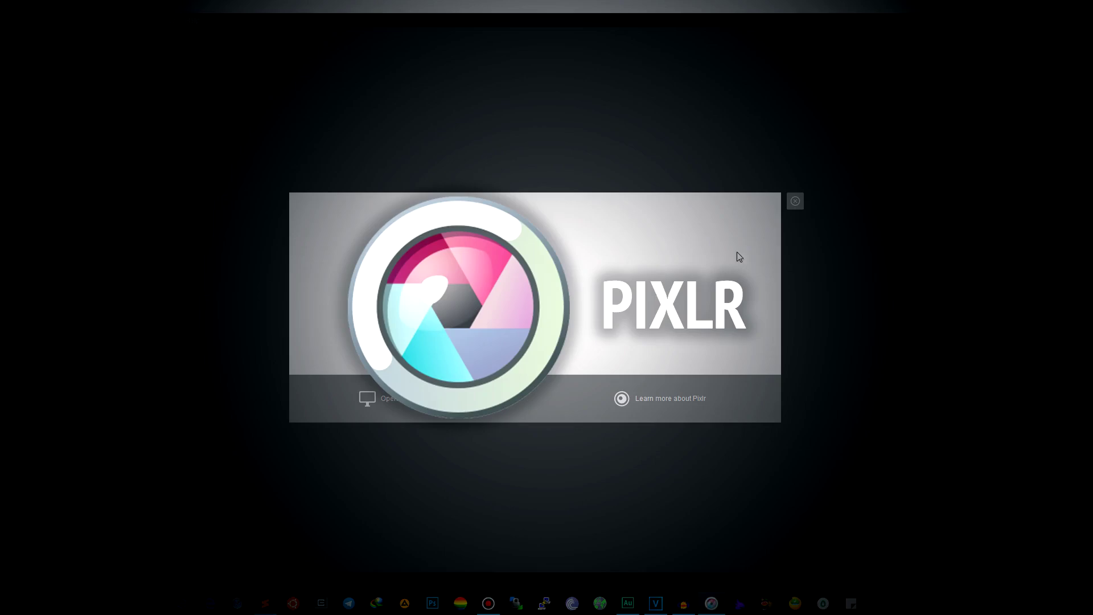
Switch to Autodesk Pixlr, dismiss the start screen, and open elliot-of-mr-robot.jpg from the Изображения folder.
{"action": "left_click", "coordinate": [795, 202]}
{"action": "left_click", "coordinate": [11, 20]}
{"action": "left_click", "coordinate": [90, 38]}
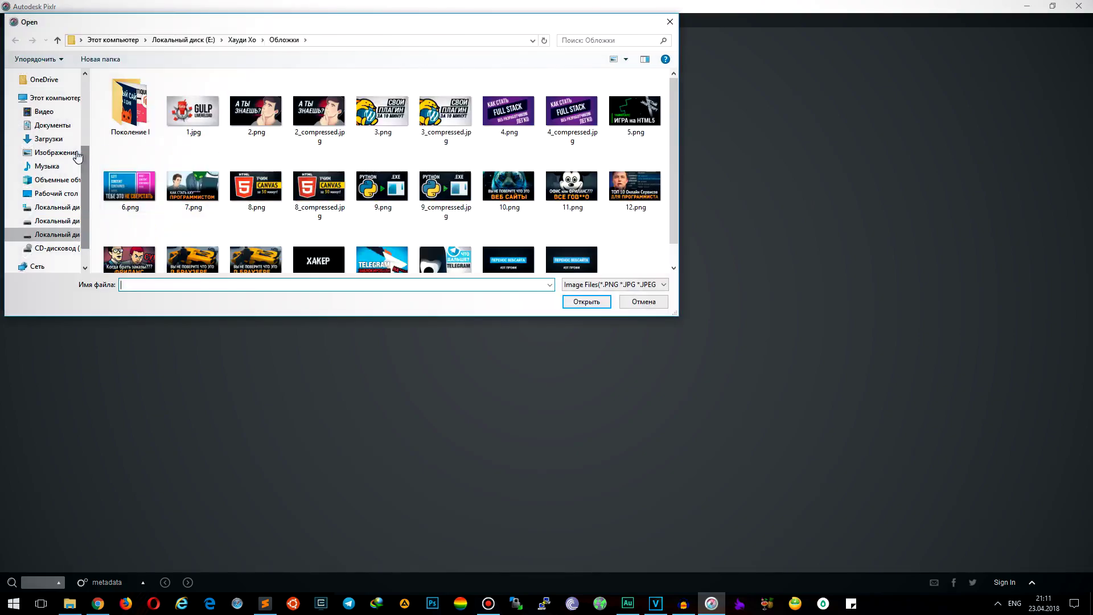
{"action": "left_click", "coordinate": [71, 152]}
{"action": "left_click_drag", "start_coordinate": [674, 84], "coordinate": [675, 162]}
{"action": "left_click", "coordinate": [400, 166]}
{"action": "double_click", "coordinate": [400, 166]}
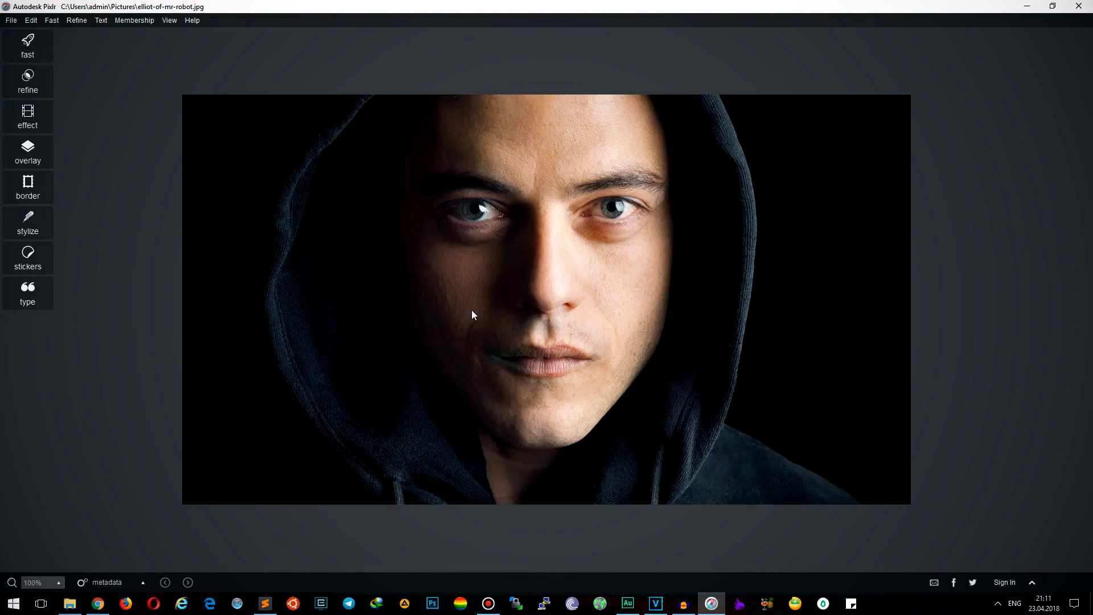
Apply the autofix correction to the portrait.
{"action": "left_click", "coordinate": [27, 46]}
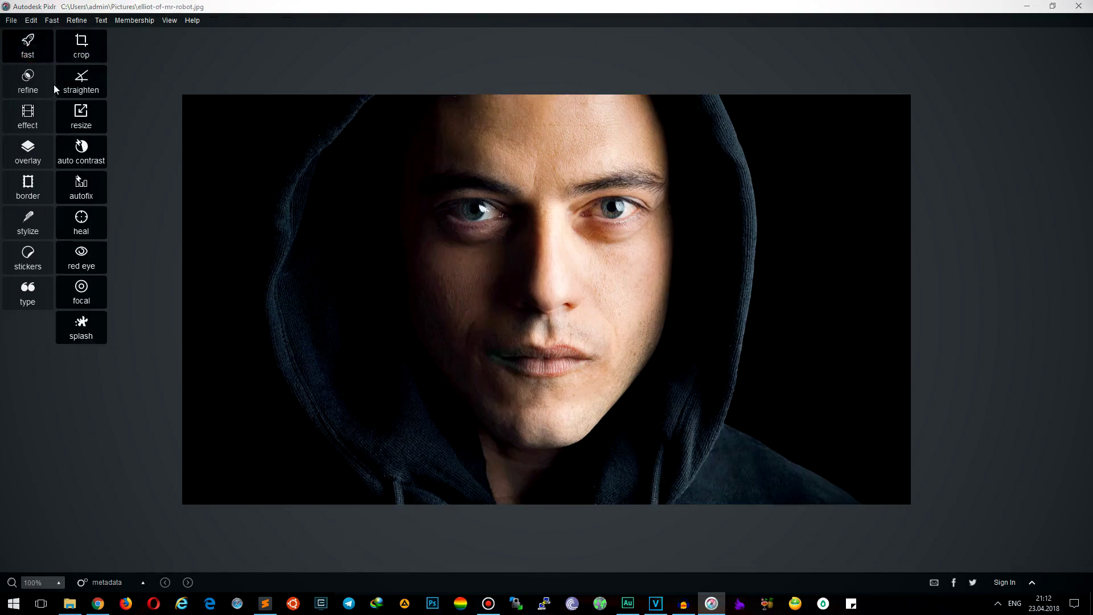
{"action": "left_click", "coordinate": [88, 191]}
{"action": "left_click", "coordinate": [133, 70]}
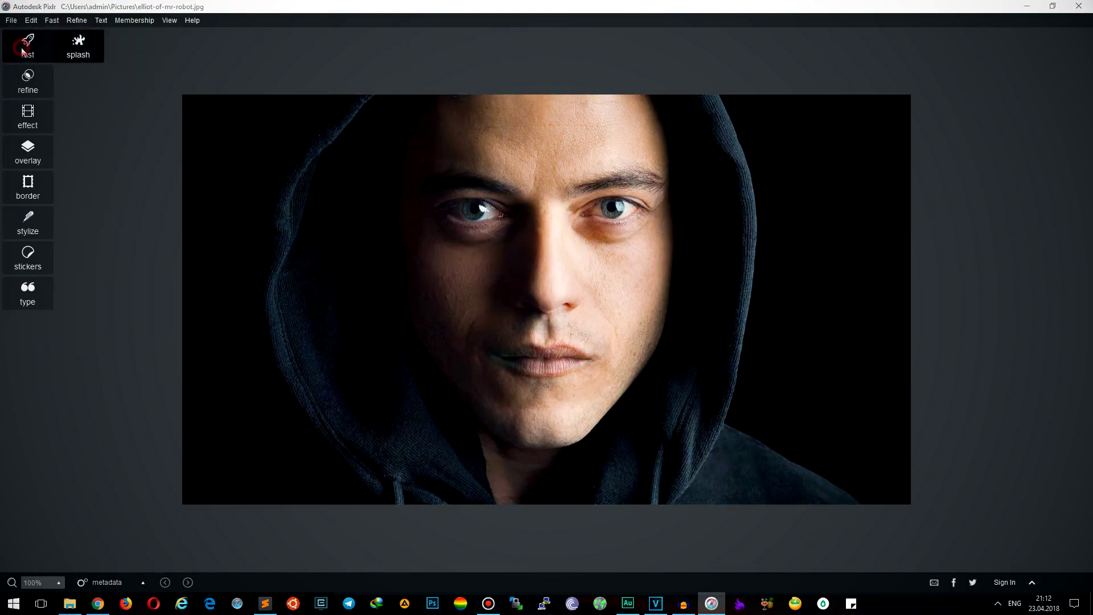
Apply a radial focal blur of 100 around the face, with the focus circle shifted slightly off its initial centre.
{"action": "left_click", "coordinate": [76, 290]}
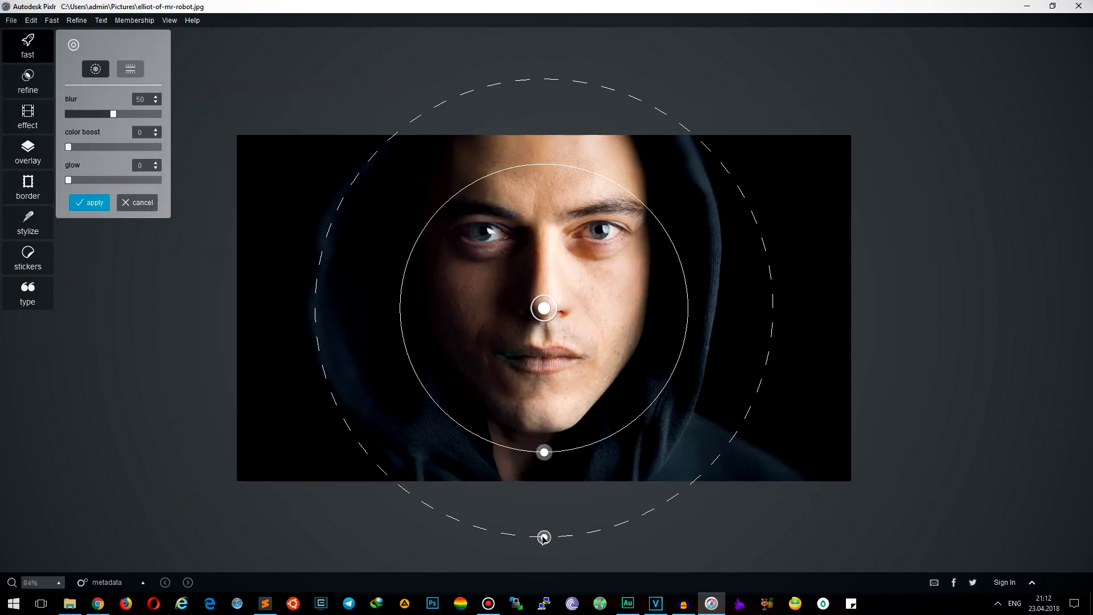
{"action": "mouse_move", "coordinate": [542, 534]}
{"action": "left_mouse_down"}
{"action": "mouse_move", "coordinate": [545, 546]}
{"action": "mouse_move", "coordinate": [548, 527]}
{"action": "left_mouse_up"}
{"action": "mouse_move", "coordinate": [544, 308]}
{"action": "left_mouse_down"}
{"action": "mouse_move", "coordinate": [516, 309]}
{"action": "mouse_move", "coordinate": [526, 311]}
{"action": "left_mouse_up"}
{"action": "left_click_drag", "start_coordinate": [113, 114], "coordinate": [119, 114]}
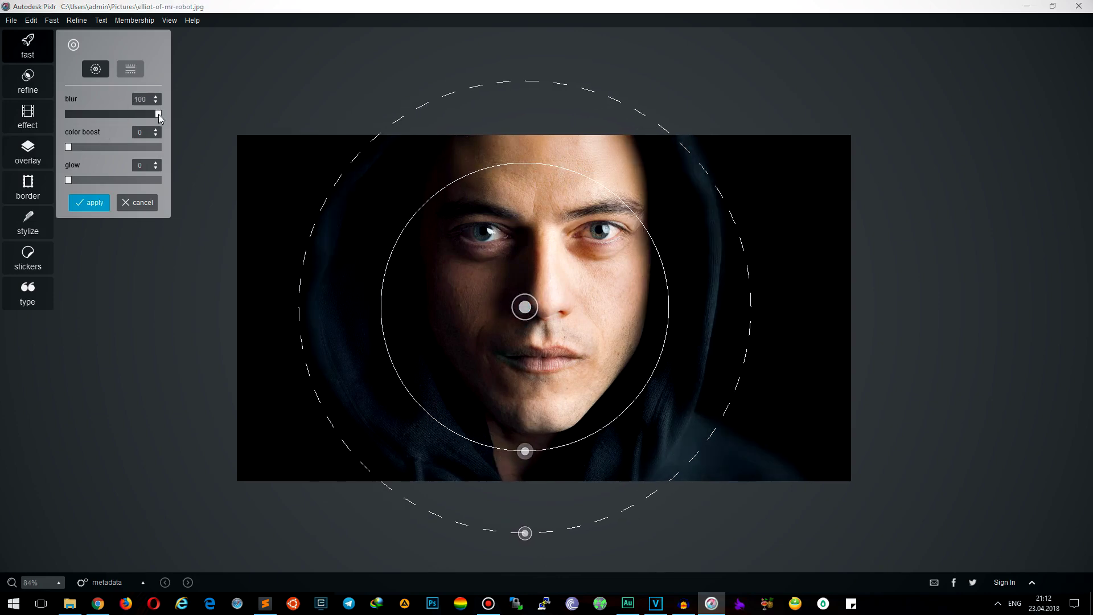
{"action": "left_click", "coordinate": [89, 202]}
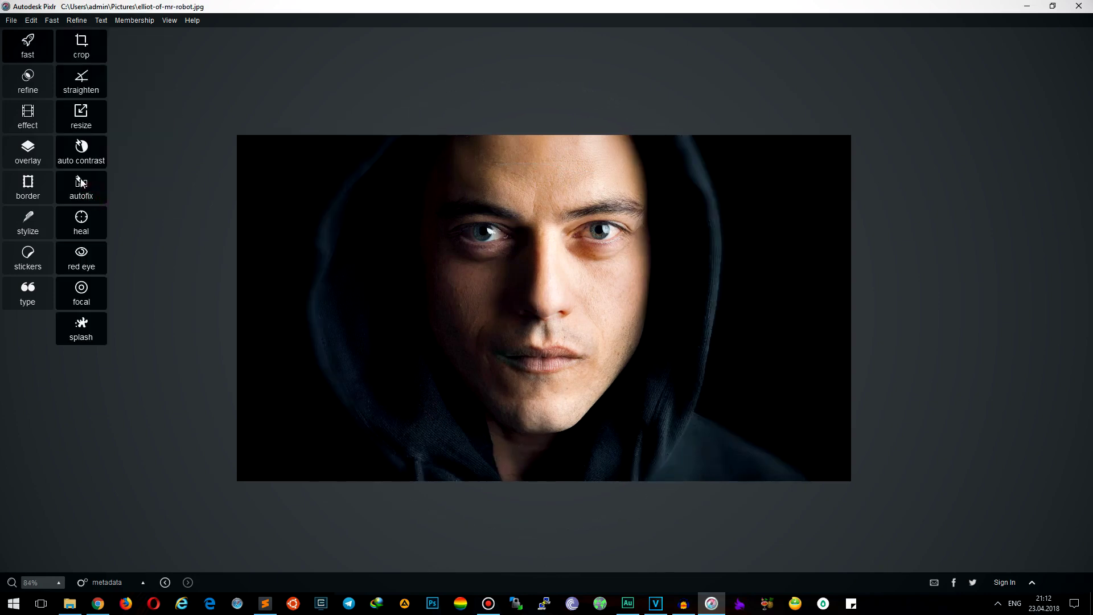
Preview the first favorite effect on the portrait and adjust its opacity.
{"action": "left_click", "coordinate": [34, 86]}
{"action": "left_click", "coordinate": [34, 123]}
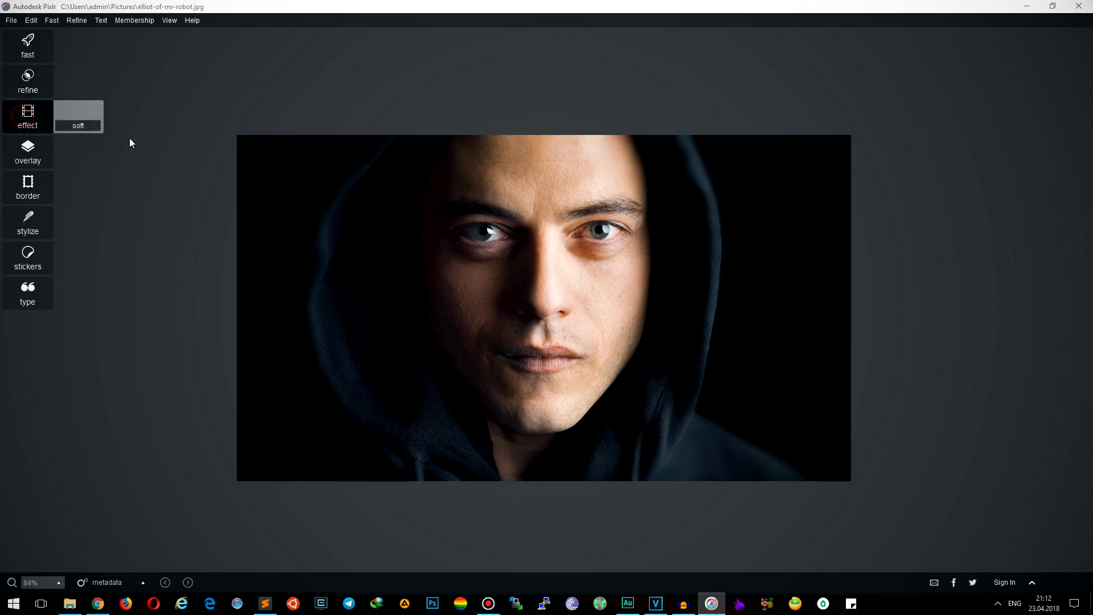
{"action": "left_click", "coordinate": [80, 46]}
{"action": "left_click", "coordinate": [169, 80]}
{"action": "mouse_move", "coordinate": [214, 144]}
{"action": "left_mouse_down"}
{"action": "mouse_move", "coordinate": [182, 147]}
{"action": "mouse_move", "coordinate": [202, 147]}
{"action": "left_mouse_up"}
Preview the Ivan effect from the default group on the portrait and vary its opacity.
{"action": "left_click", "coordinate": [90, 83]}
{"action": "scroll", "coordinate": [170, 284], "scroll_direction": "down", "scroll_amount": 6}
{"action": "scroll", "coordinate": [182, 279], "scroll_direction": "up", "scroll_amount": 1}
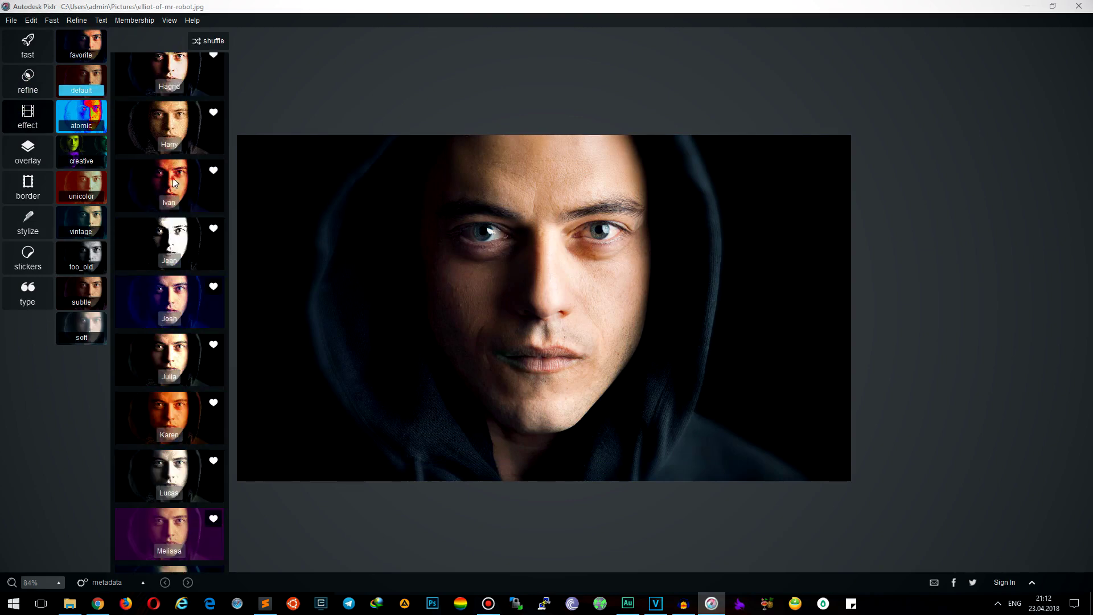
{"action": "left_click", "coordinate": [171, 180]}
{"action": "left_click_drag", "start_coordinate": [209, 249], "coordinate": [147, 250]}
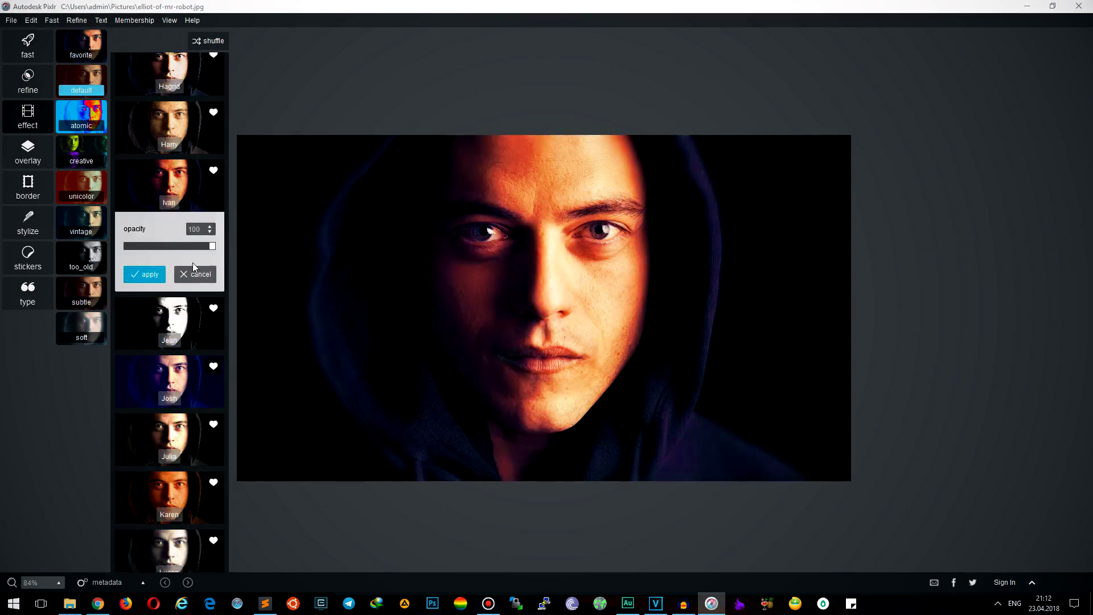
Preview the Peter effect at opacity 57 and the black-and-white Tom effect, cancelling without applying either.
{"action": "scroll", "coordinate": [188, 274], "scroll_direction": "down", "scroll_amount": 8}
{"action": "left_click", "coordinate": [183, 130]}
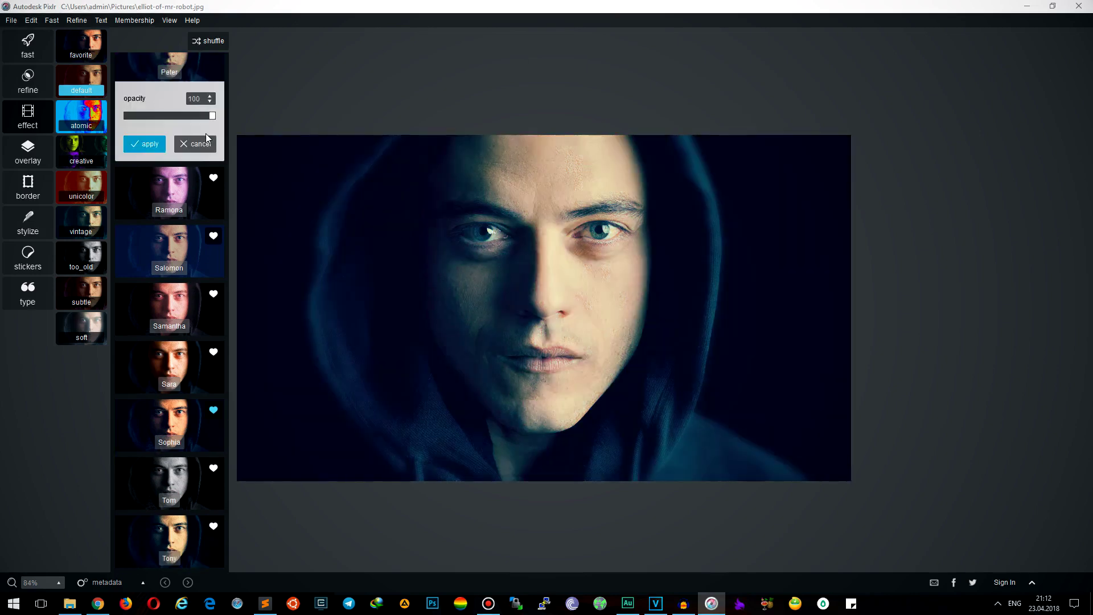
{"action": "left_click_drag", "start_coordinate": [212, 116], "coordinate": [119, 122]}
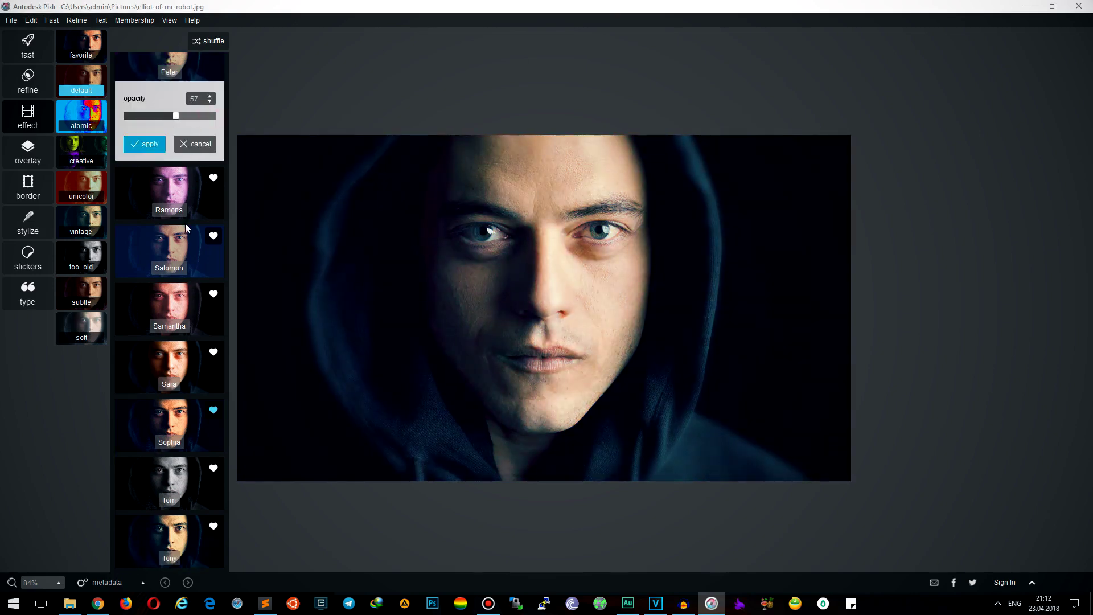
{"action": "left_click", "coordinate": [193, 460]}
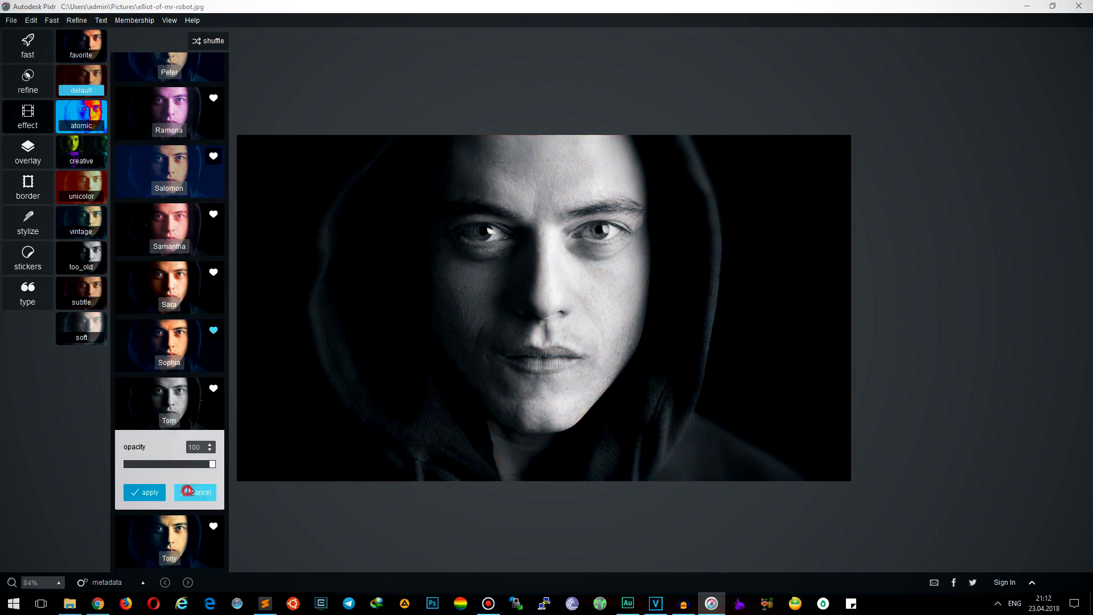
{"action": "left_click", "coordinate": [188, 491]}
Look over the atomic effects and preview vintage effects such as Carl on the portrait.
{"action": "left_click", "coordinate": [97, 115]}
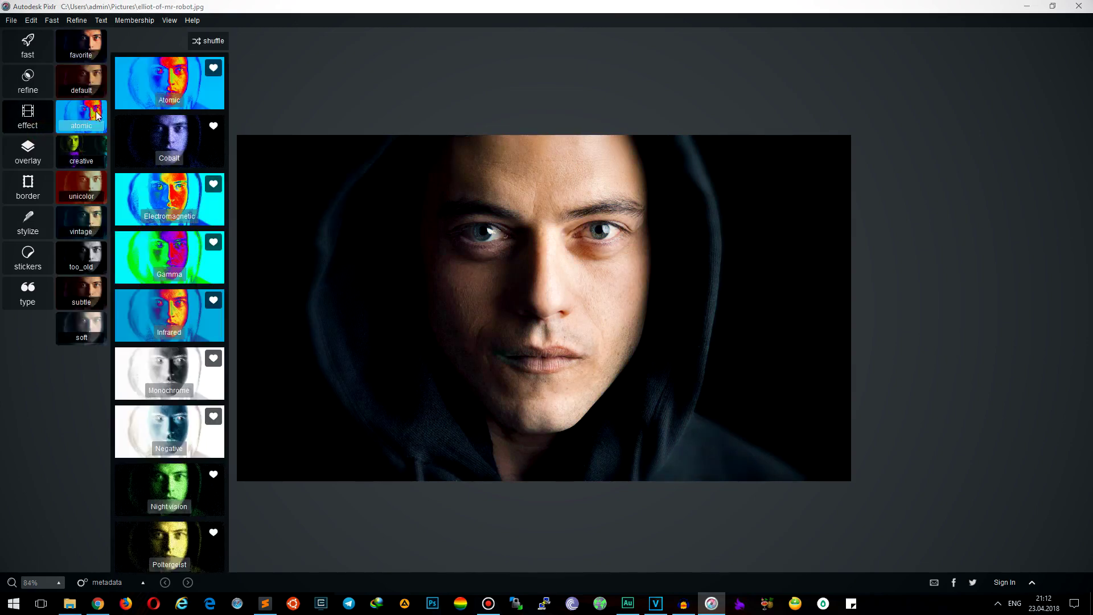
{"action": "left_click", "coordinate": [84, 217]}
{"action": "left_click", "coordinate": [189, 164]}
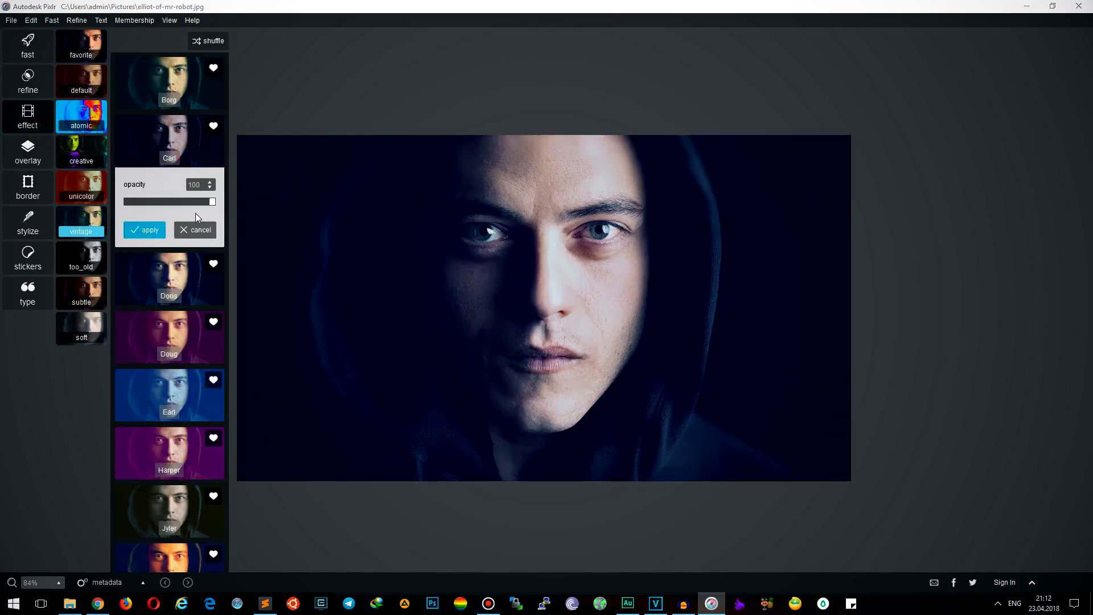
{"action": "left_click", "coordinate": [196, 213]}
{"action": "scroll", "coordinate": [185, 260], "scroll_direction": "down", "scroll_amount": 5}
{"action": "scroll", "coordinate": [184, 259], "scroll_direction": "down", "scroll_amount": 3}
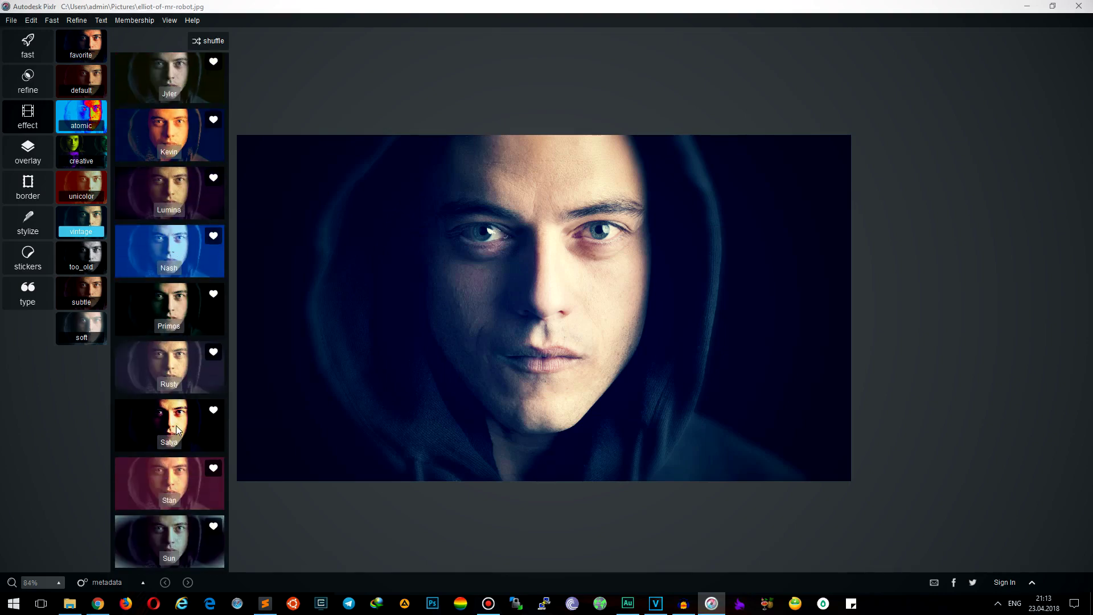
{"action": "scroll", "coordinate": [177, 141], "scroll_direction": "up", "scroll_amount": 8}
{"action": "left_click", "coordinate": [177, 141]}
{"action": "left_click", "coordinate": [189, 202]}
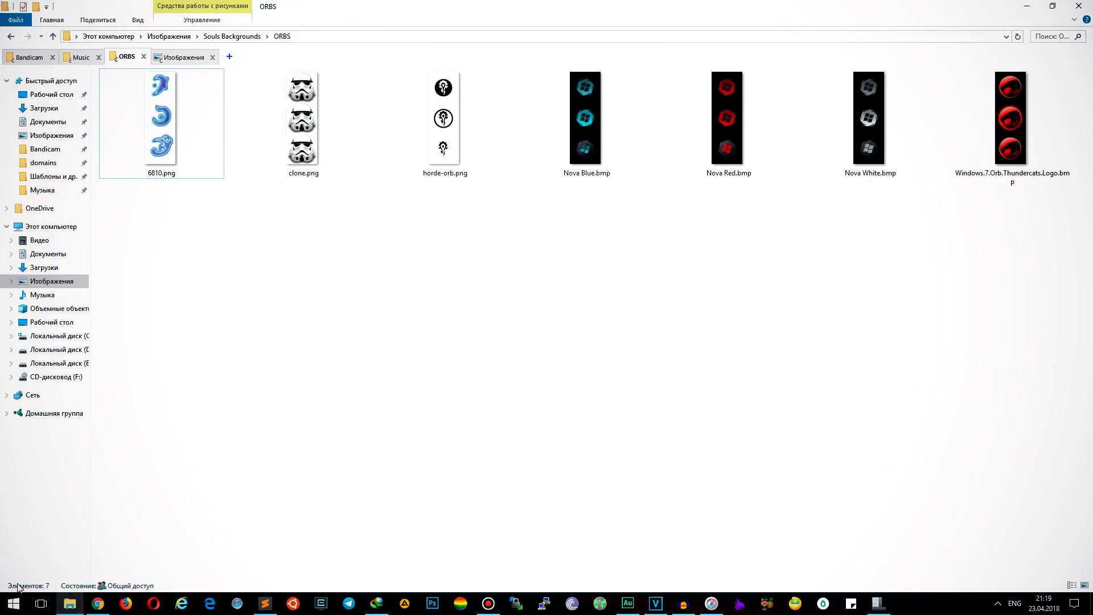
Open the Start menu appearance settings and apply the green clover as the Start button image.
{"action": "left_click", "coordinate": [14, 603]}
{"action": "left_click", "coordinate": [398, 515]}
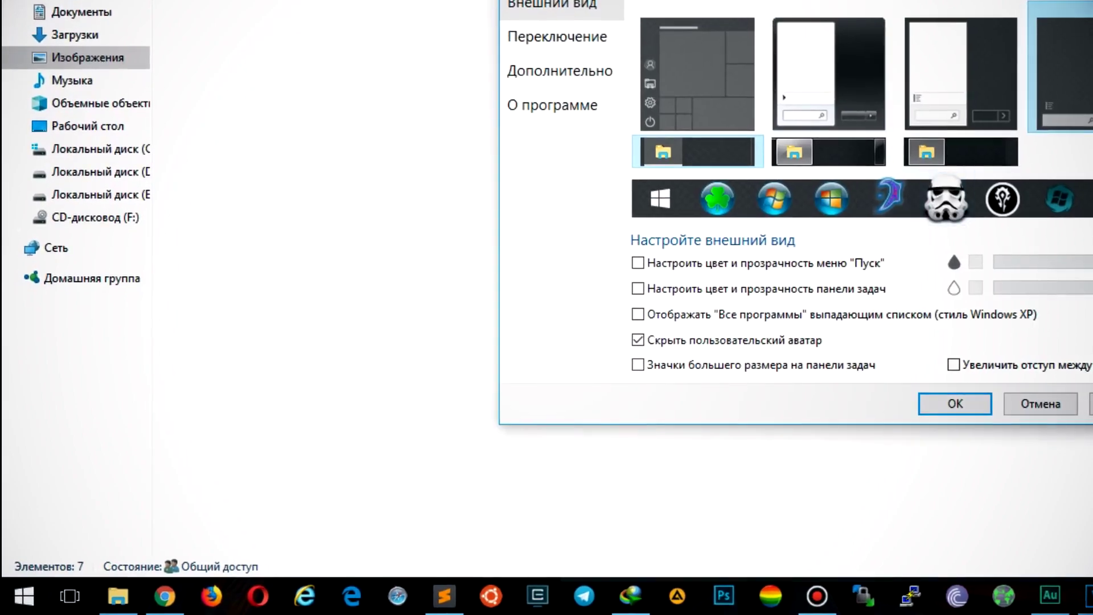
{"action": "left_click", "coordinate": [618, 202]}
{"action": "left_click", "coordinate": [1016, 408]}
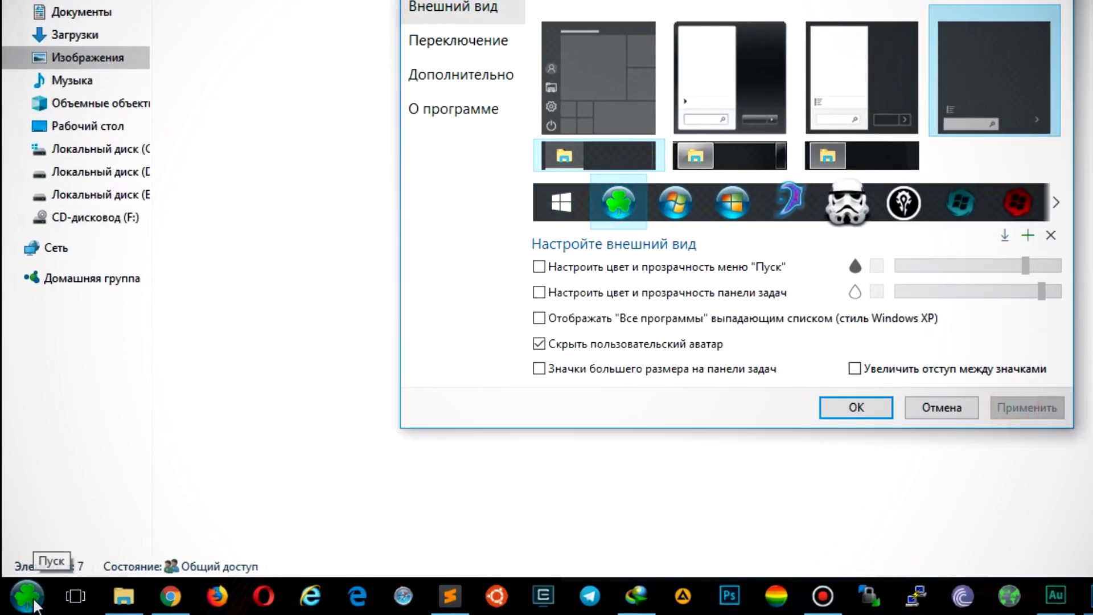
Apply the blue-purple swirl and the white stormtrooper helmet in turn as the Start button, and try the button.
{"action": "left_click", "coordinate": [790, 202]}
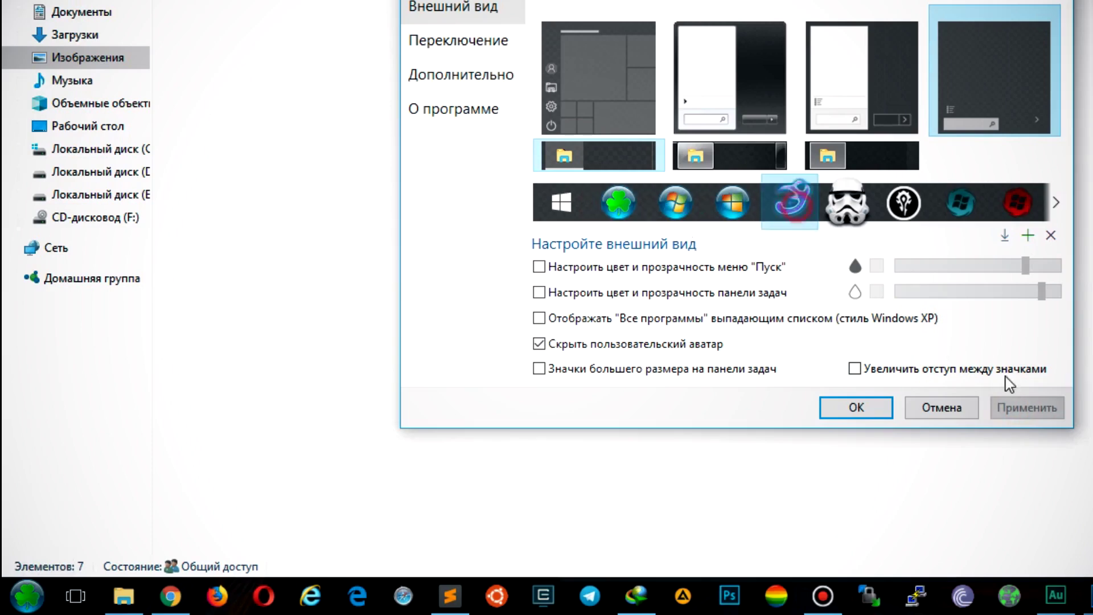
{"action": "left_click", "coordinate": [1042, 408]}
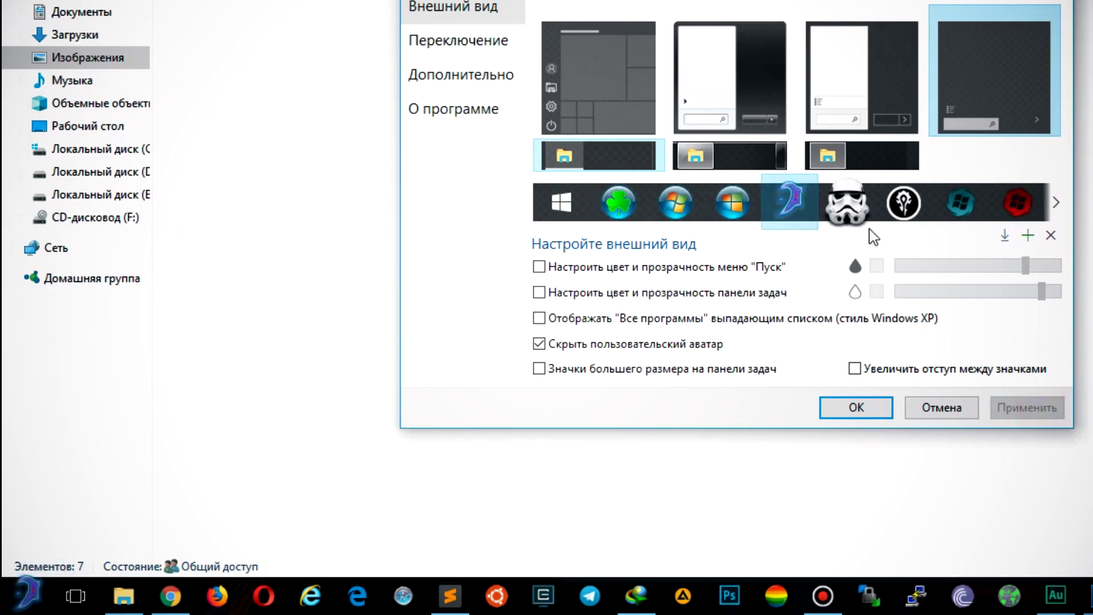
{"action": "left_click", "coordinate": [846, 202]}
{"action": "left_click", "coordinate": [1042, 408]}
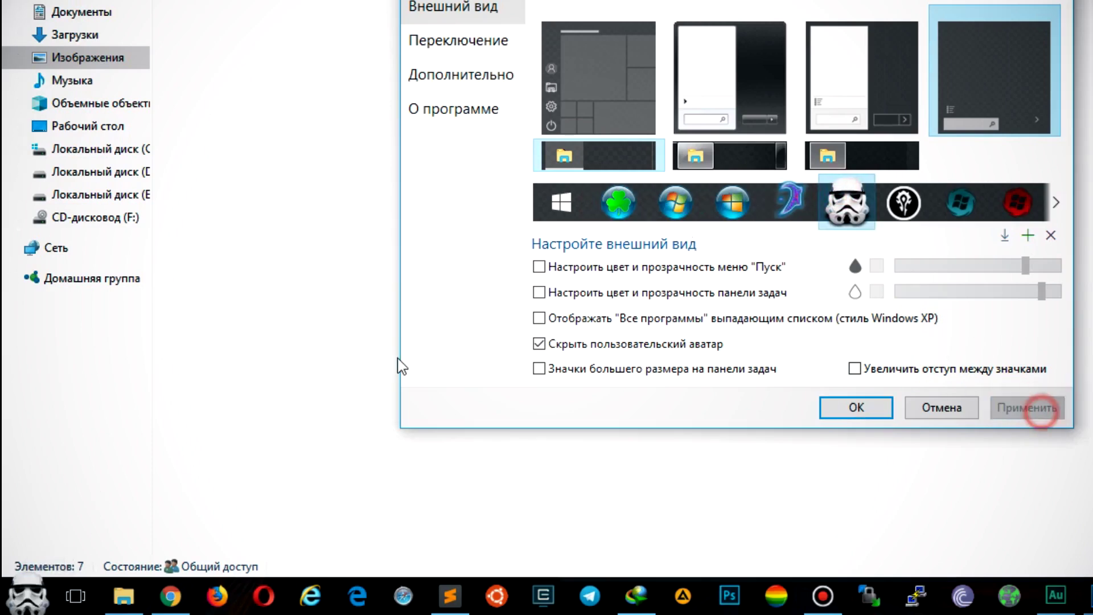
{"action": "left_click", "coordinate": [32, 609]}
Apply the black-and-white Horde emblem as the Start button, then open and close the Start menu with it.
{"action": "left_click", "coordinate": [919, 212]}
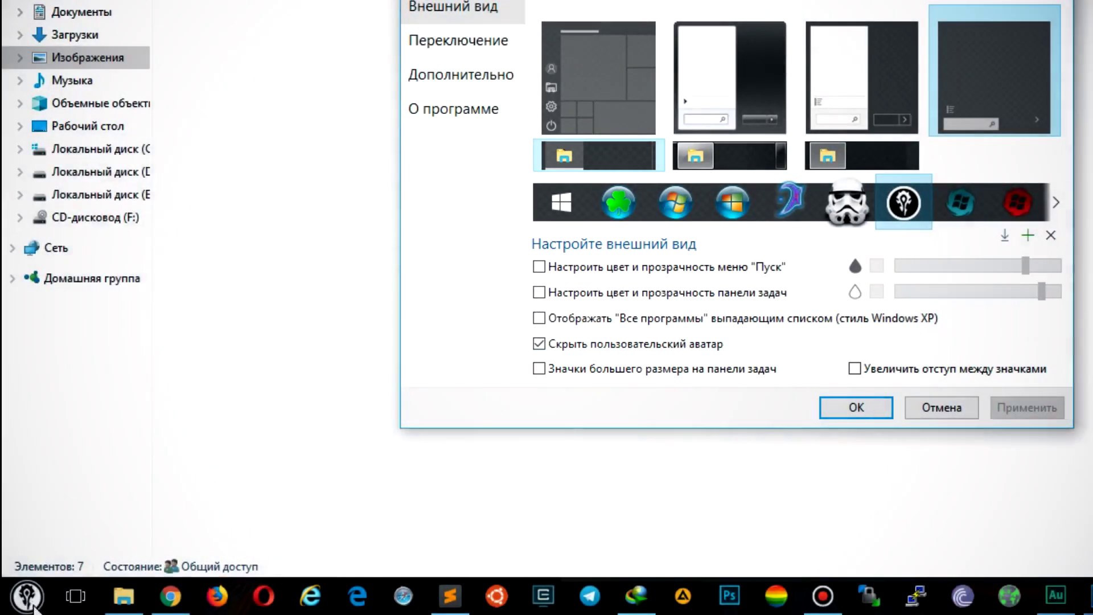
{"action": "left_click", "coordinate": [32, 605]}
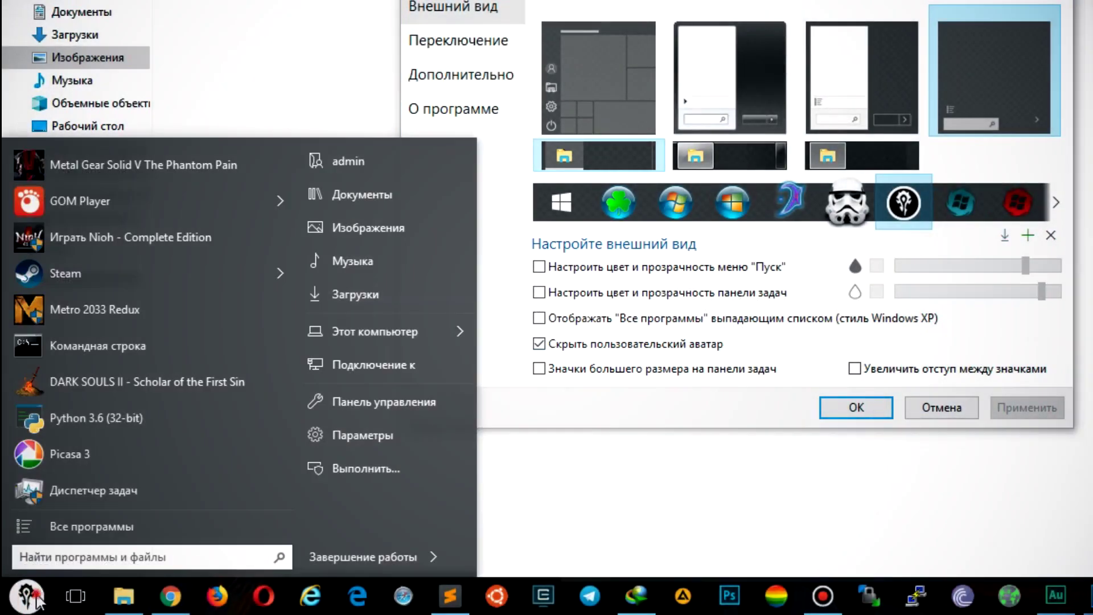
{"action": "left_click", "coordinate": [33, 605]}
Go through the remaining Start button images and apply the red Thundercats logo.
{"action": "left_click", "coordinate": [961, 204]}
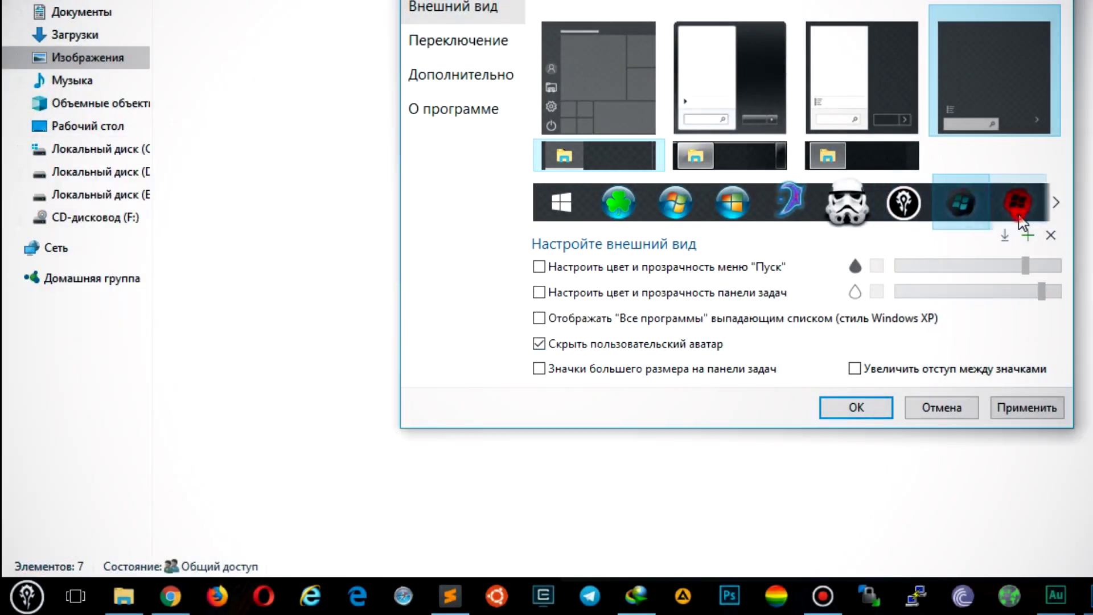
{"action": "left_click", "coordinate": [1019, 210]}
{"action": "left_click", "coordinate": [1056, 203]}
{"action": "left_click", "coordinate": [1032, 206]}
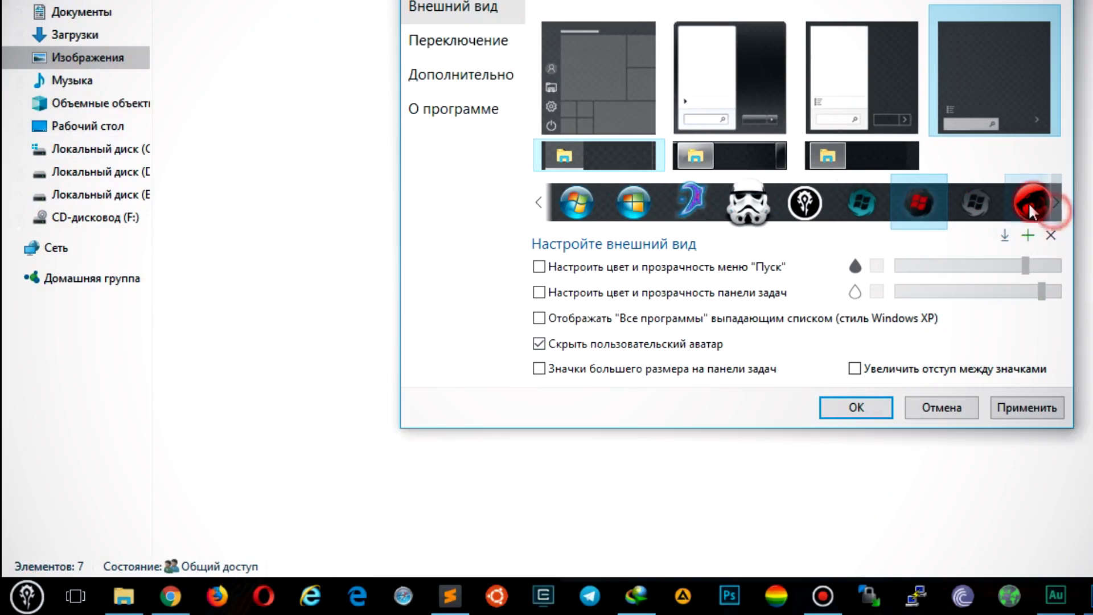
{"action": "left_click", "coordinate": [1026, 407]}
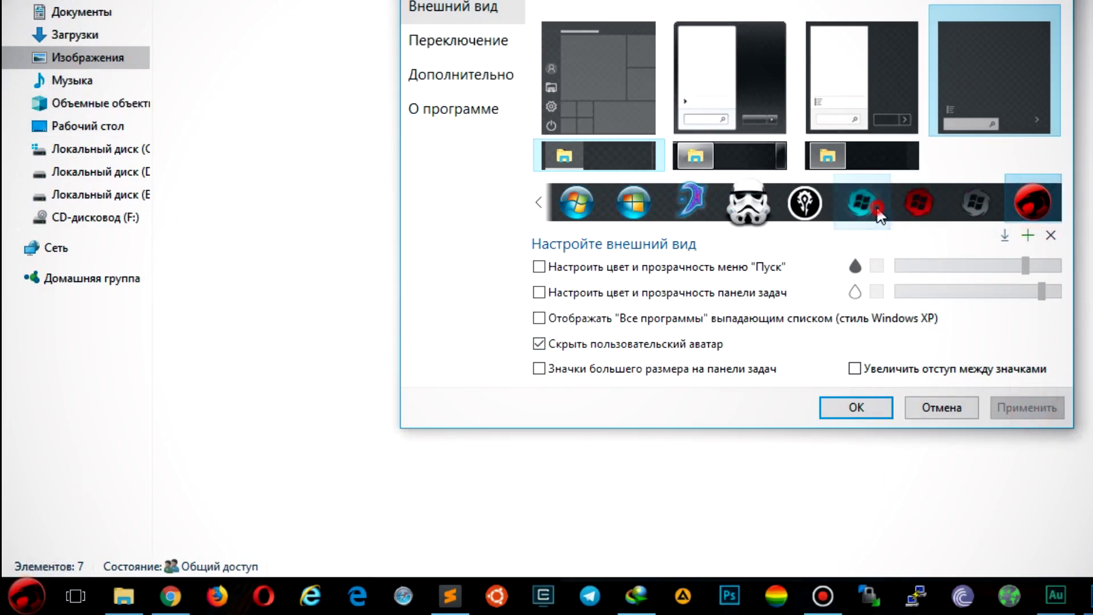
Apply the red Windows logo as the Start button and try it out on the taskbar.
{"action": "left_click", "coordinate": [911, 211]}
{"action": "left_click", "coordinate": [1009, 405]}
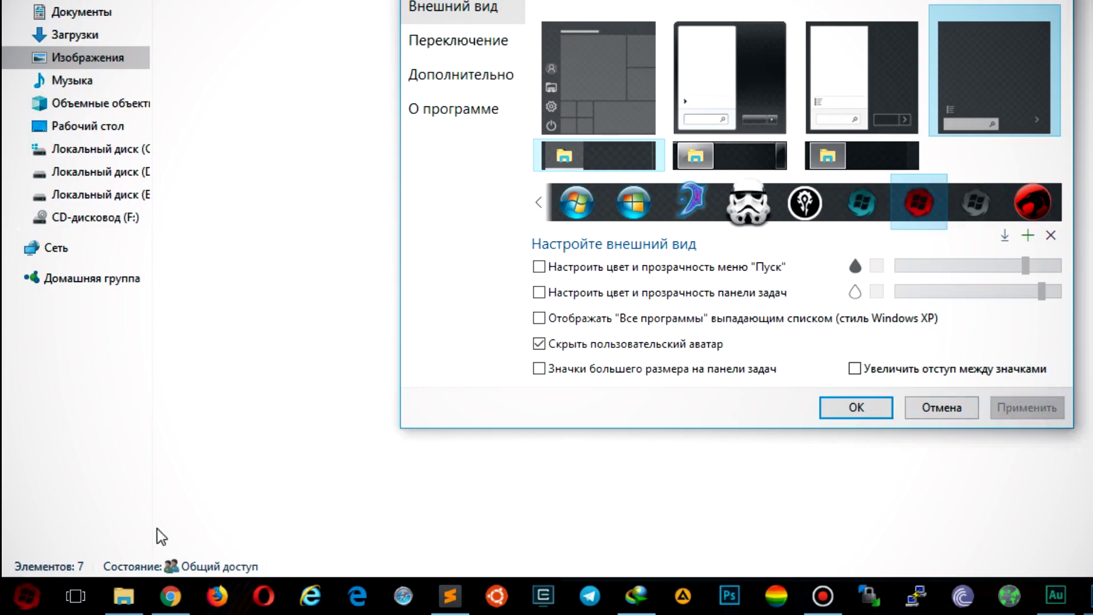
{"action": "left_click", "coordinate": [26, 598]}
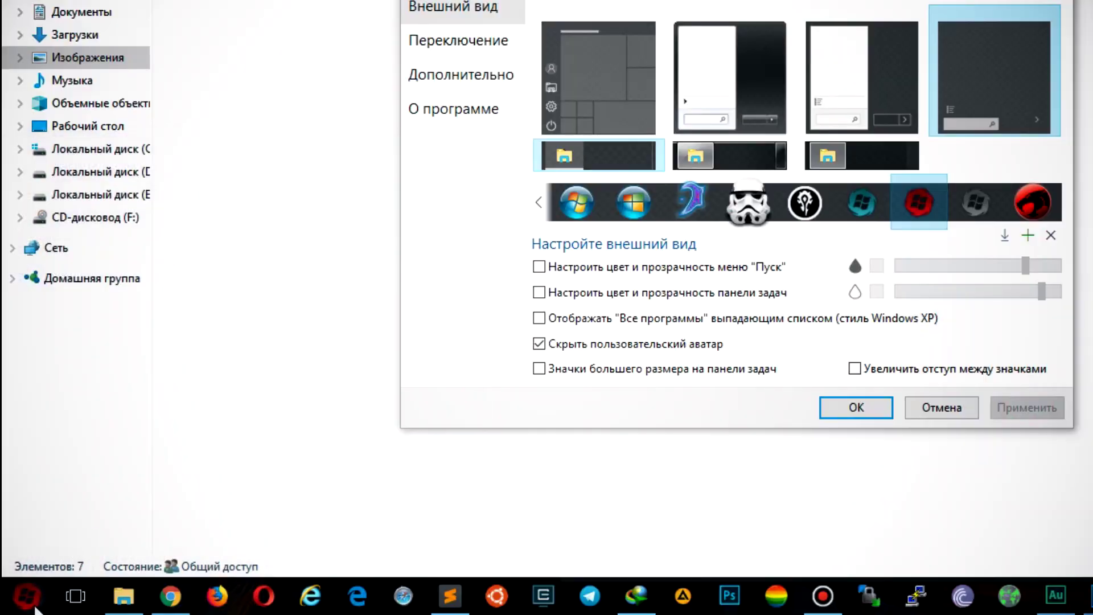
Apply the black-and-white Horde emblem as the Start button again and try it out on the taskbar.
{"action": "left_click", "coordinate": [804, 202]}
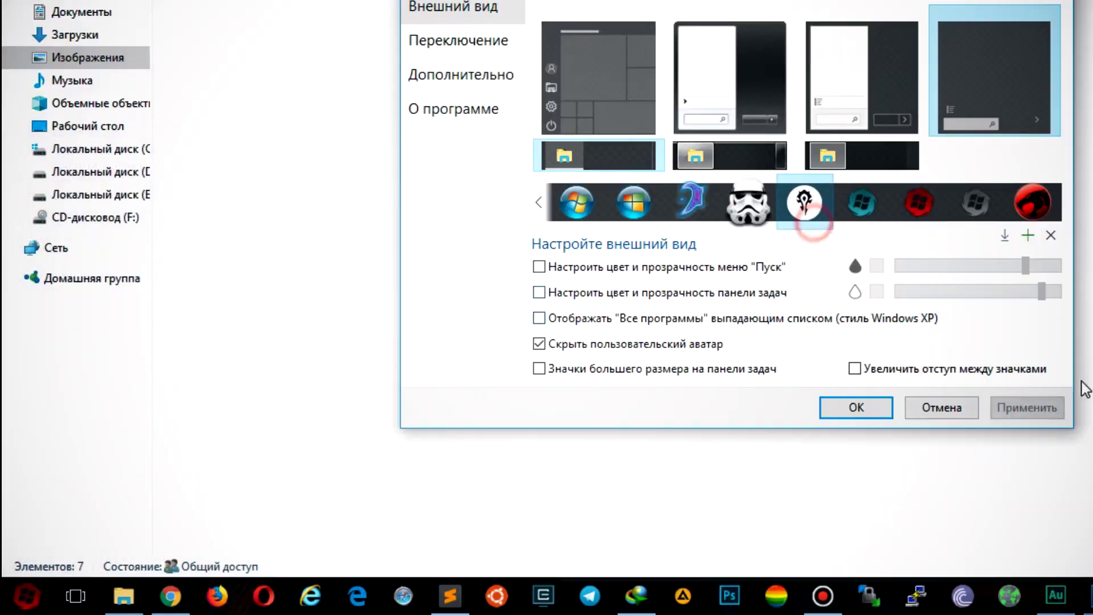
{"action": "left_click", "coordinate": [1028, 408]}
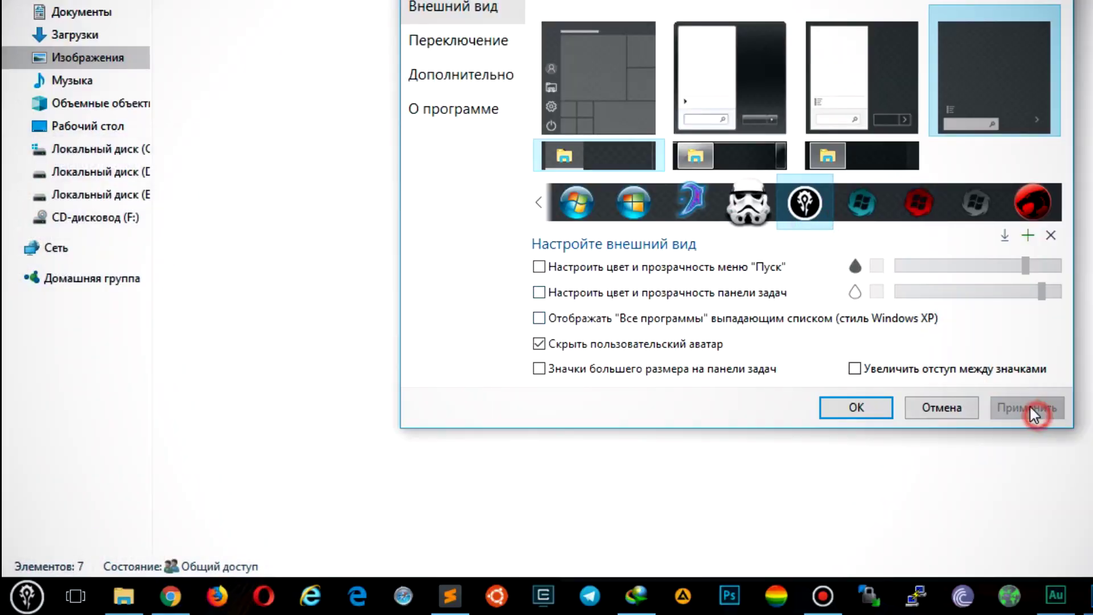
{"action": "left_click", "coordinate": [33, 605]}
{"action": "left_click", "coordinate": [749, 330]}
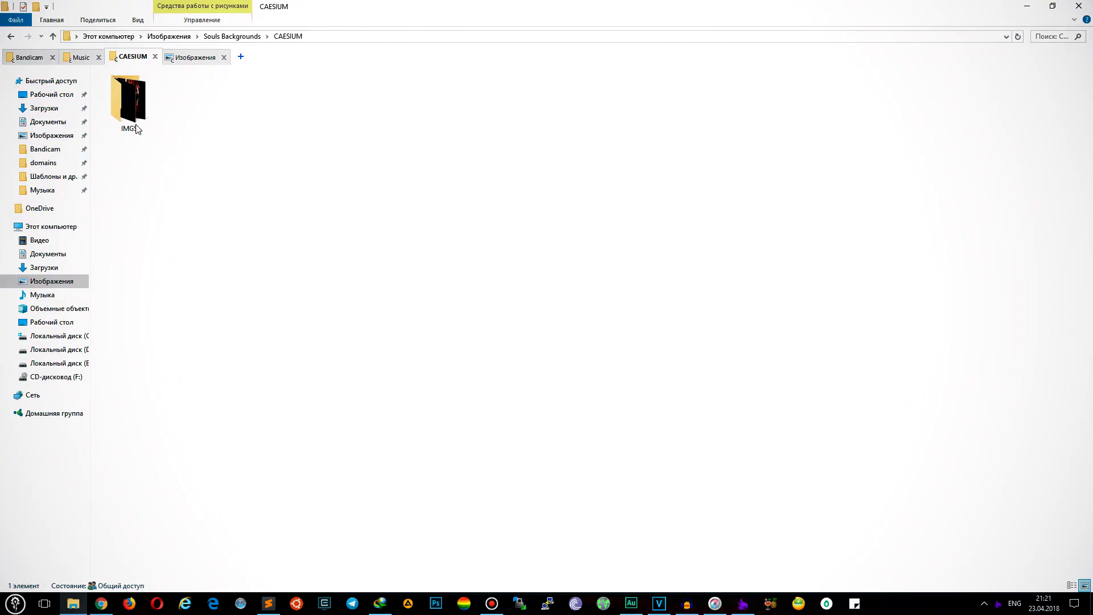
Look through the images in the IMGS folder and check the folder's size and file count in its properties.
{"action": "double_click", "coordinate": [132, 115]}
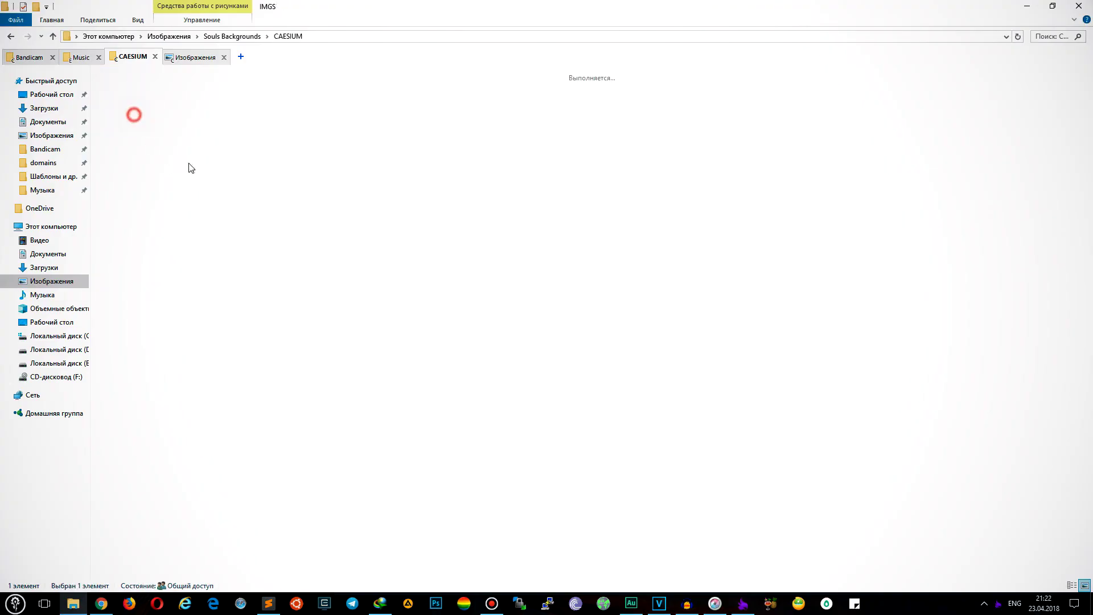
{"action": "scroll", "coordinate": [629, 377], "scroll_direction": "down", "scroll_amount": 20}
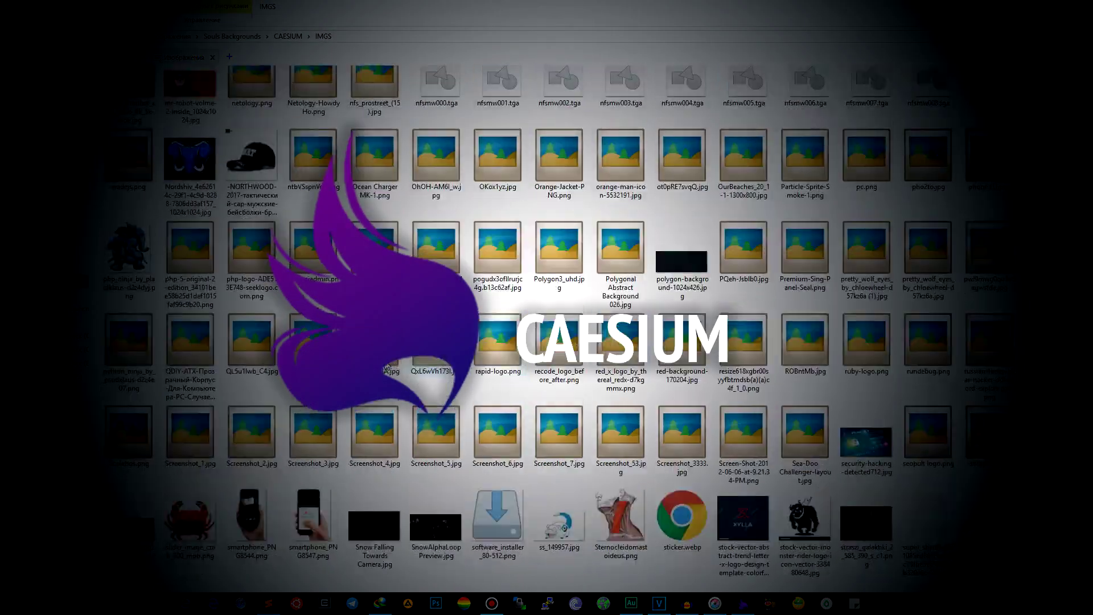
{"action": "key", "text": "alt+Up"}
{"action": "right_click", "coordinate": [129, 97]}
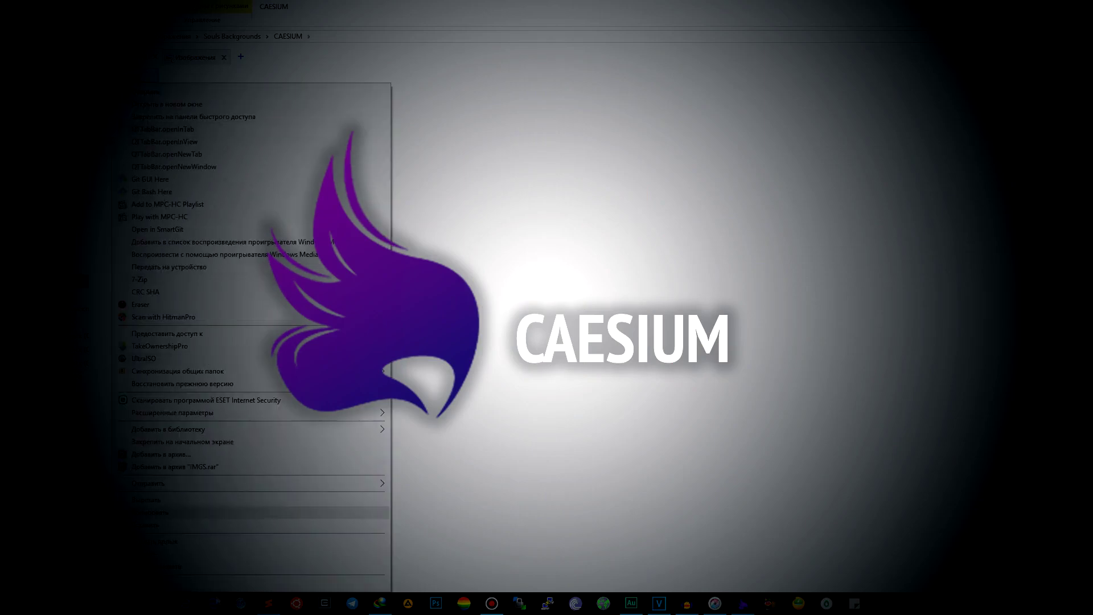
{"action": "left_click", "coordinate": [257, 512]}
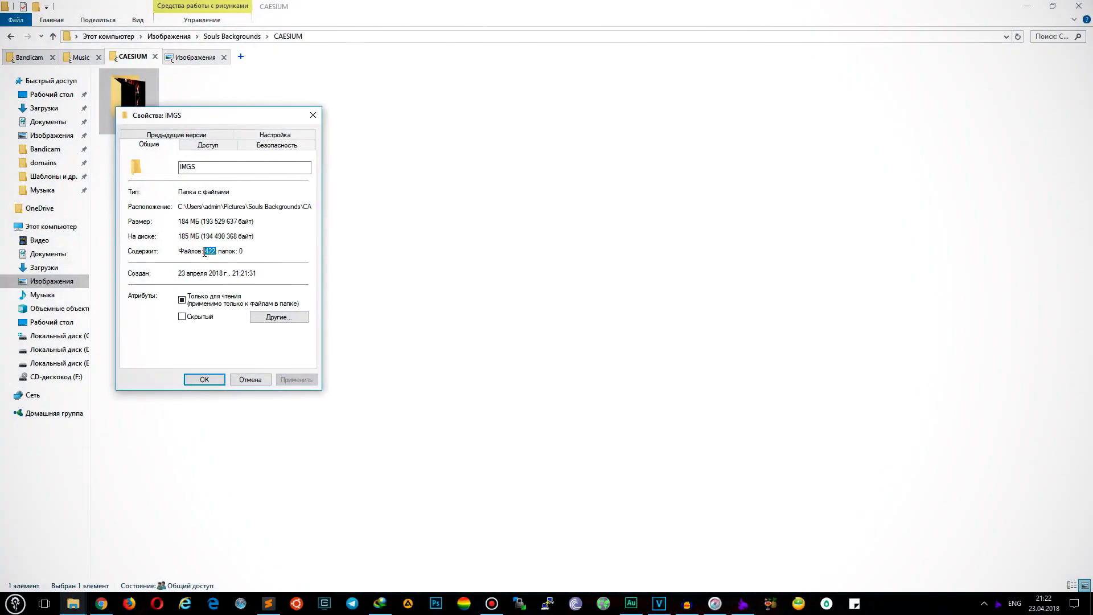
{"action": "left_click", "coordinate": [310, 121]}
Create a new folder named out next to IMGS in the CAESIUM folder.
{"action": "right_click", "coordinate": [292, 220]}
{"action": "mouse_move", "coordinate": [429, 410]}
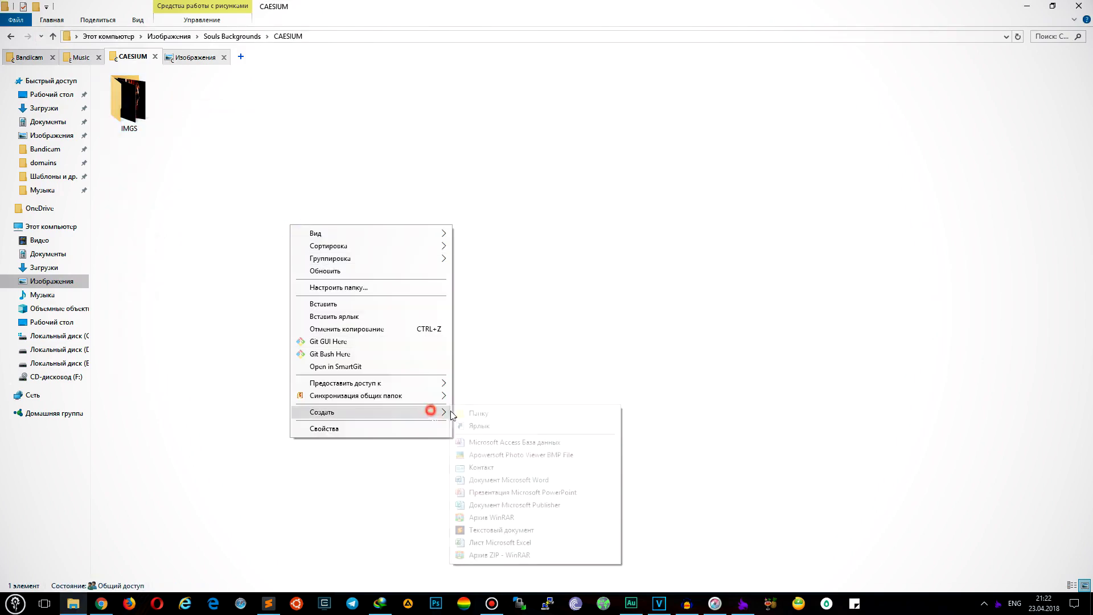
{"action": "left_click", "coordinate": [500, 413]}
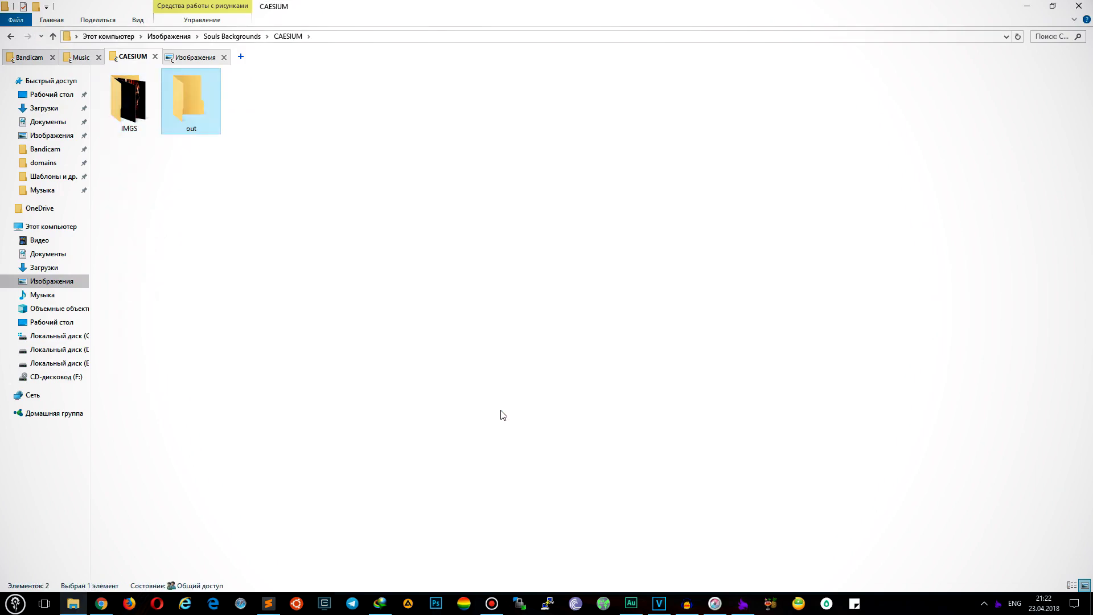
{"action": "left_click", "coordinate": [501, 412]}
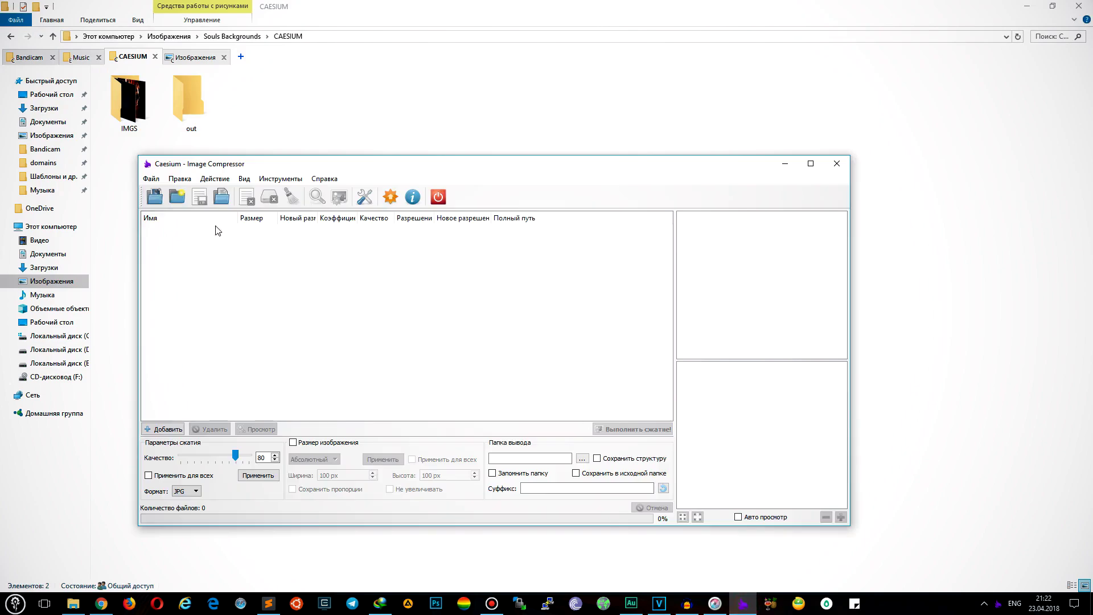
Load the IMGS folder into Caesium Image Compressor and set the CAESIUM/out folder as the output folder.
{"action": "left_click_drag", "start_coordinate": [129, 102], "coordinate": [271, 273]}
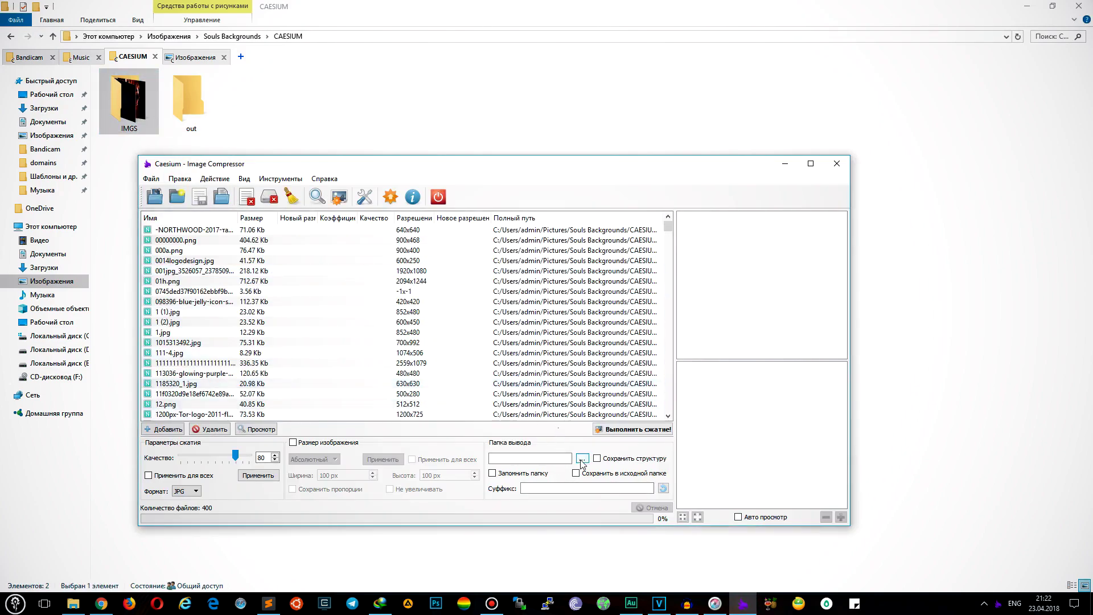
{"action": "left_click", "coordinate": [320, 37]}
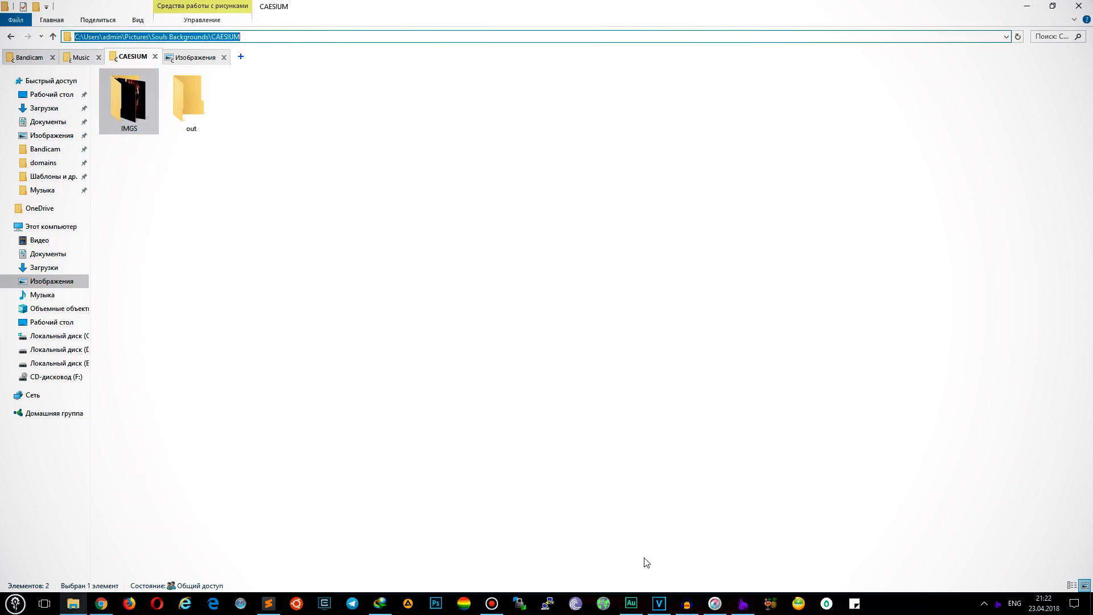
{"action": "left_click", "coordinate": [742, 605]}
{"action": "left_click", "coordinate": [583, 459]}
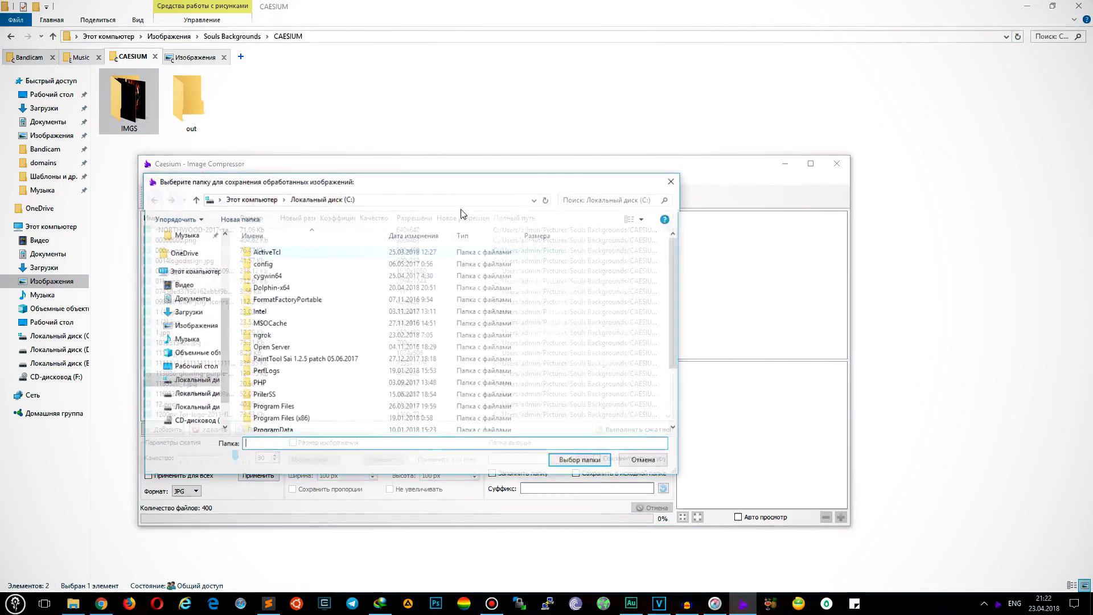
{"action": "double_click", "coordinate": [341, 256]}
{"action": "left_click", "coordinate": [581, 462]}
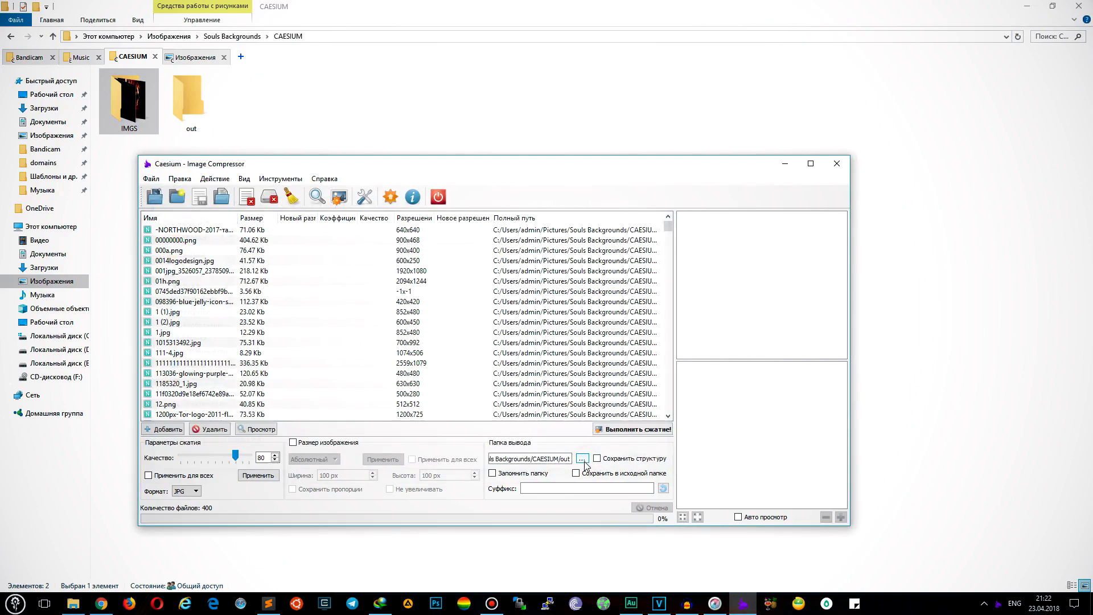
Compress all loaded images, dismiss the completion report and return to the CAESIUM folder in File Explorer.
{"action": "left_click", "coordinate": [625, 430]}
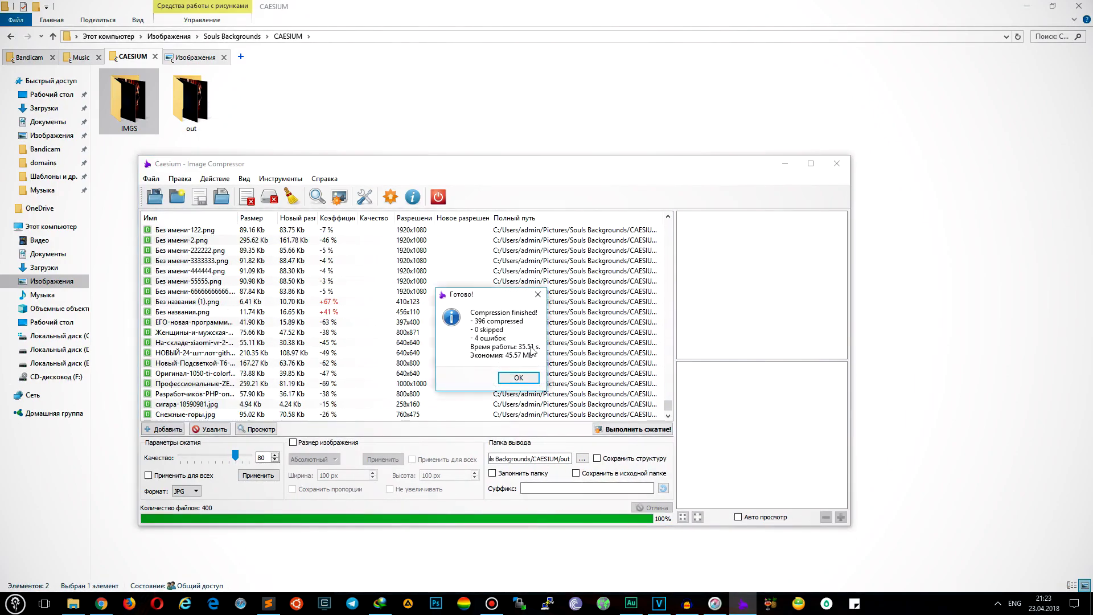
{"action": "left_click", "coordinate": [519, 377]}
{"action": "left_click", "coordinate": [305, 103]}
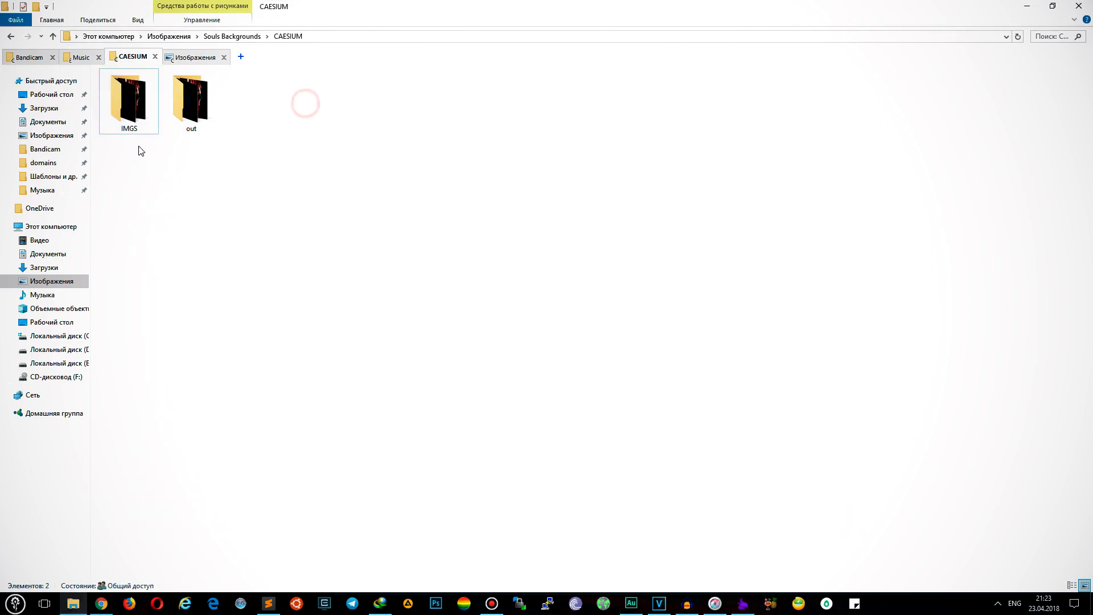
Check the size of the out folder in its properties.
{"action": "right_click", "coordinate": [189, 101]}
{"action": "left_click", "coordinate": [311, 579]}
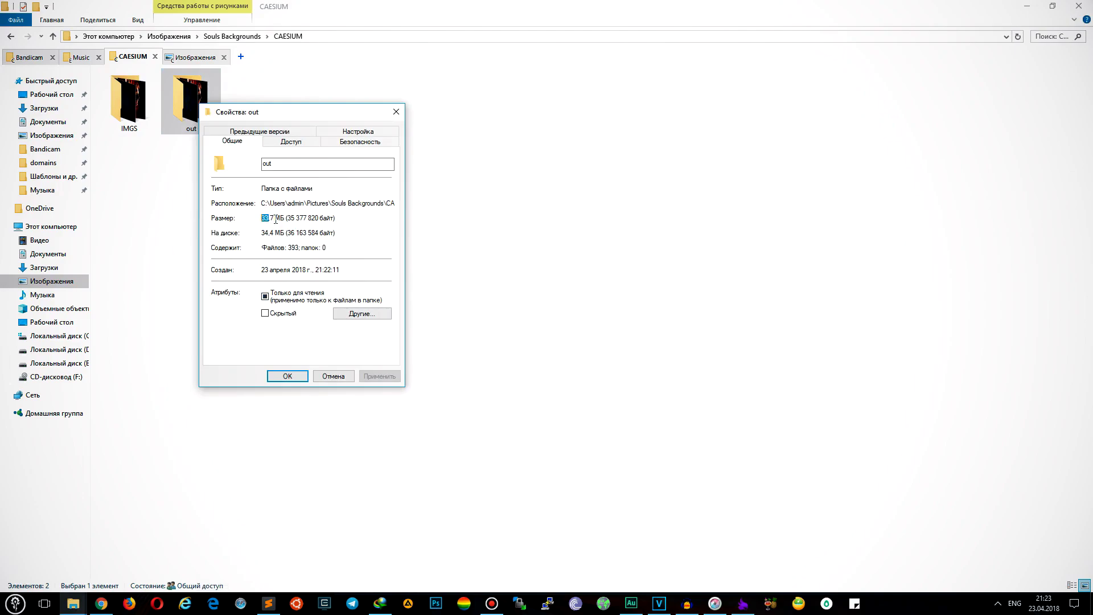
{"action": "left_click", "coordinate": [397, 111]}
Browse the compressed images in the out folder, and view the original IMGS folder's properties for comparison.
{"action": "double_click", "coordinate": [191, 100]}
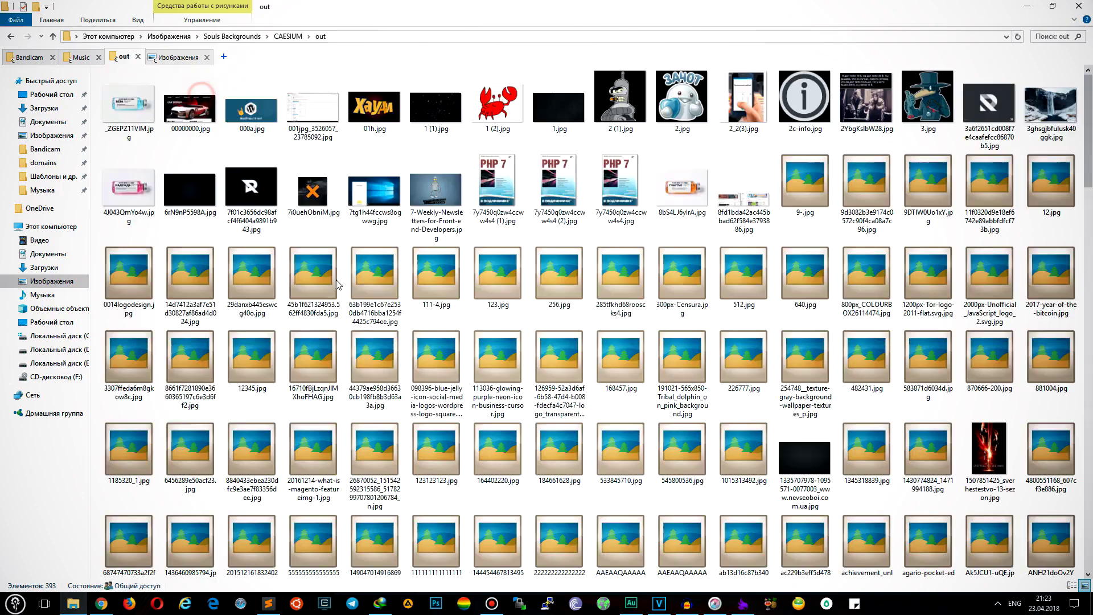
{"action": "scroll", "coordinate": [277, 359], "scroll_direction": "down", "scroll_amount": 1}
{"action": "scroll", "coordinate": [276, 359], "scroll_direction": "down", "scroll_amount": 5}
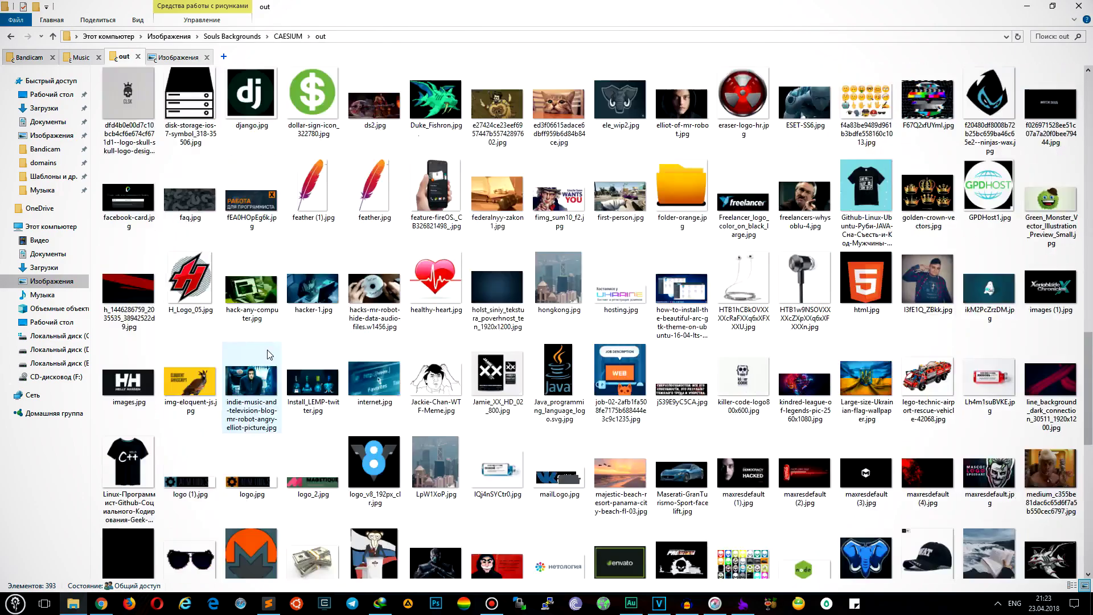
{"action": "scroll", "coordinate": [277, 359], "scroll_direction": "up", "scroll_amount": 15}
{"action": "left_click", "coordinate": [53, 36]}
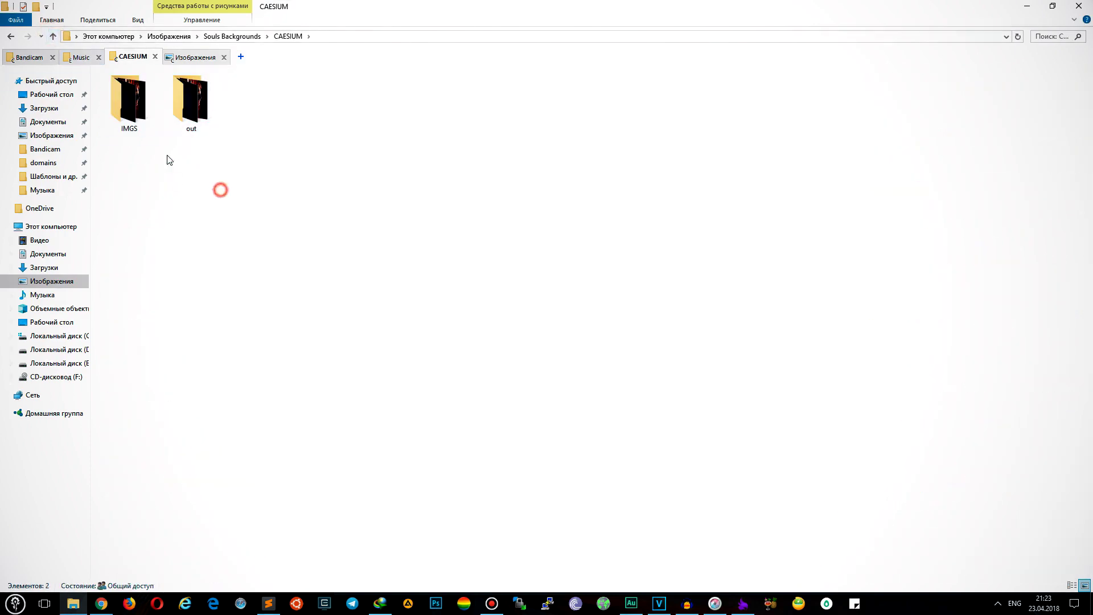
{"action": "left_click", "coordinate": [127, 96]}
{"action": "right_click", "coordinate": [125, 96]}
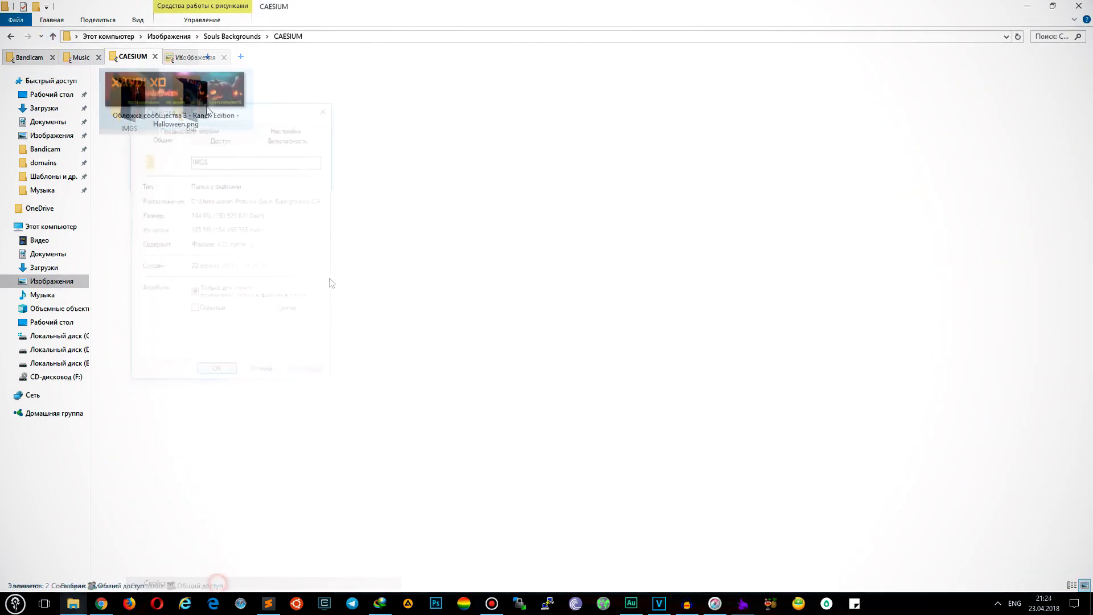
Preview the Halloween community cover PNG and check its file size in the properties.
{"action": "mouse_move", "coordinate": [208, 109]}
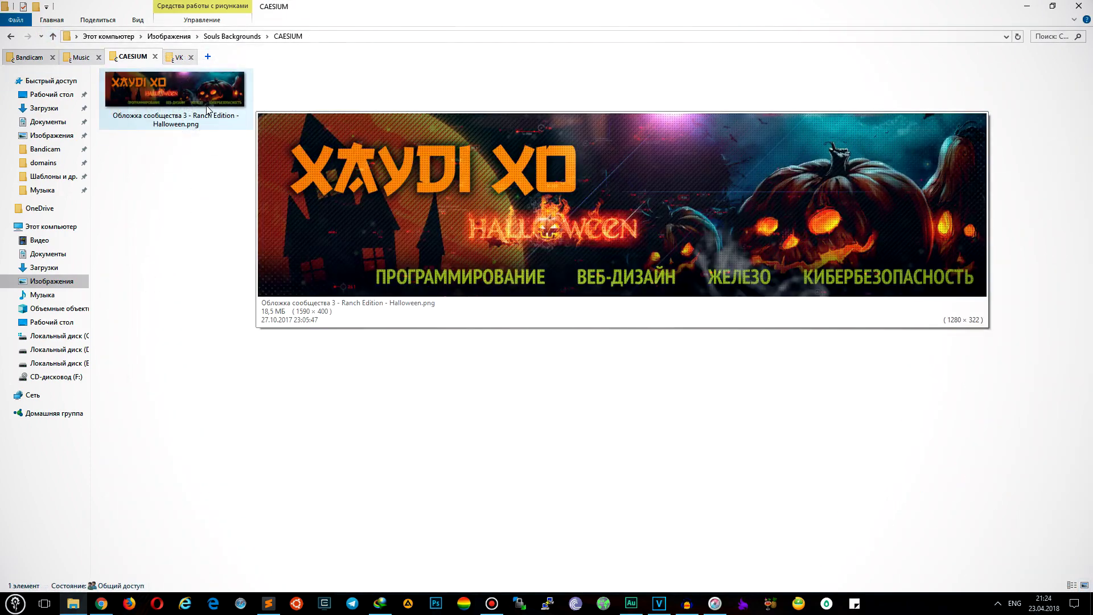
{"action": "right_click", "coordinate": [185, 101]}
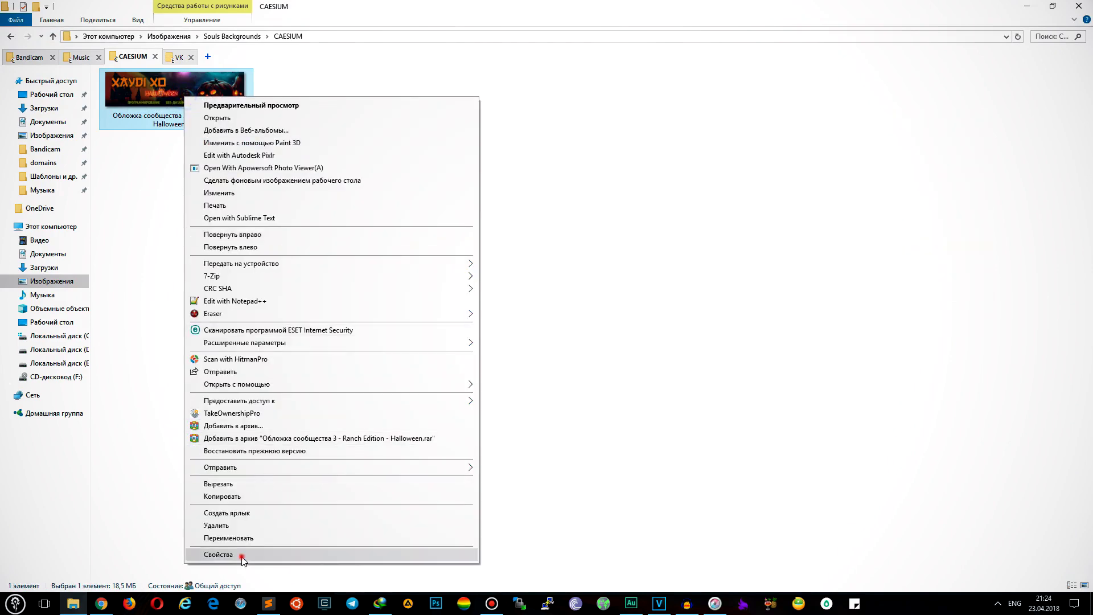
{"action": "left_click", "coordinate": [212, 557]}
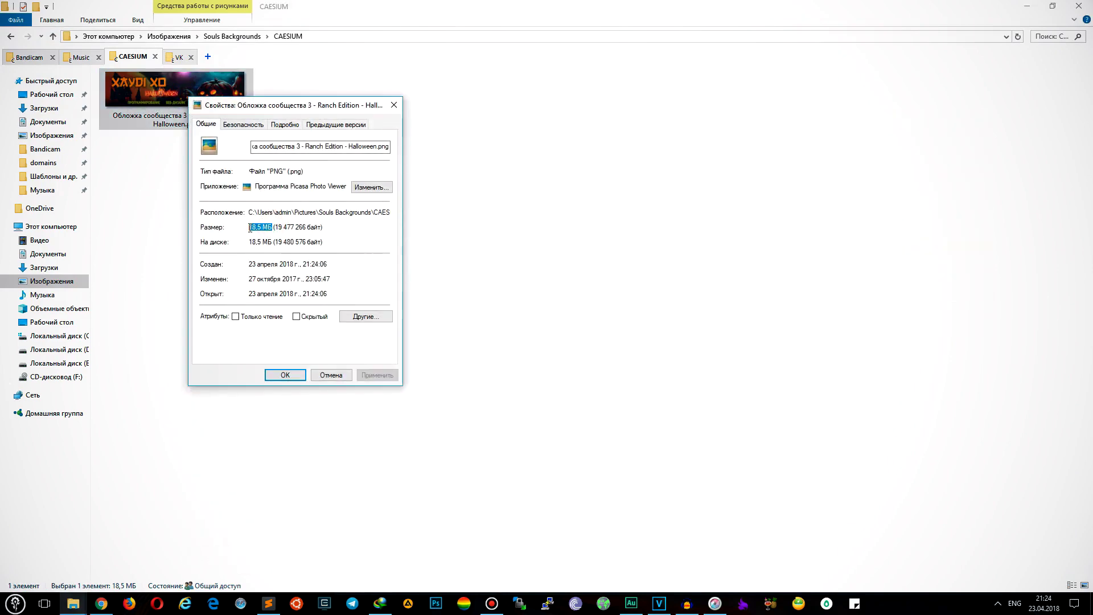
{"action": "mouse_move", "coordinate": [165, 108]}
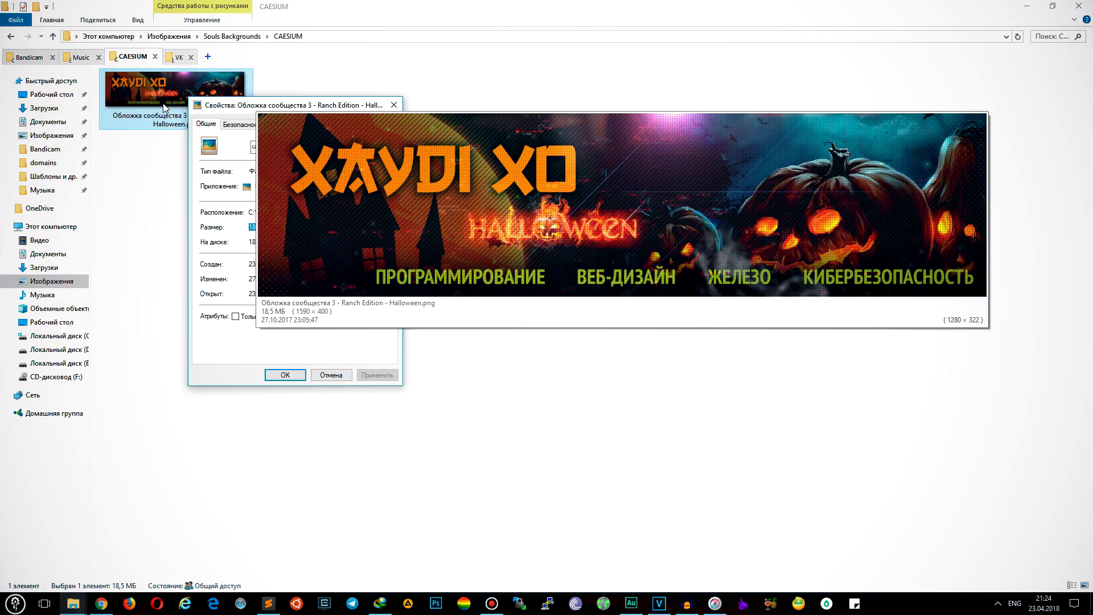
{"action": "left_click", "coordinate": [394, 104]}
Compress the Halloween cover PNG to JPG in Caesium, saving it in the source folder with the suffix _compressed, and close the program.
{"action": "left_click", "coordinate": [743, 603]}
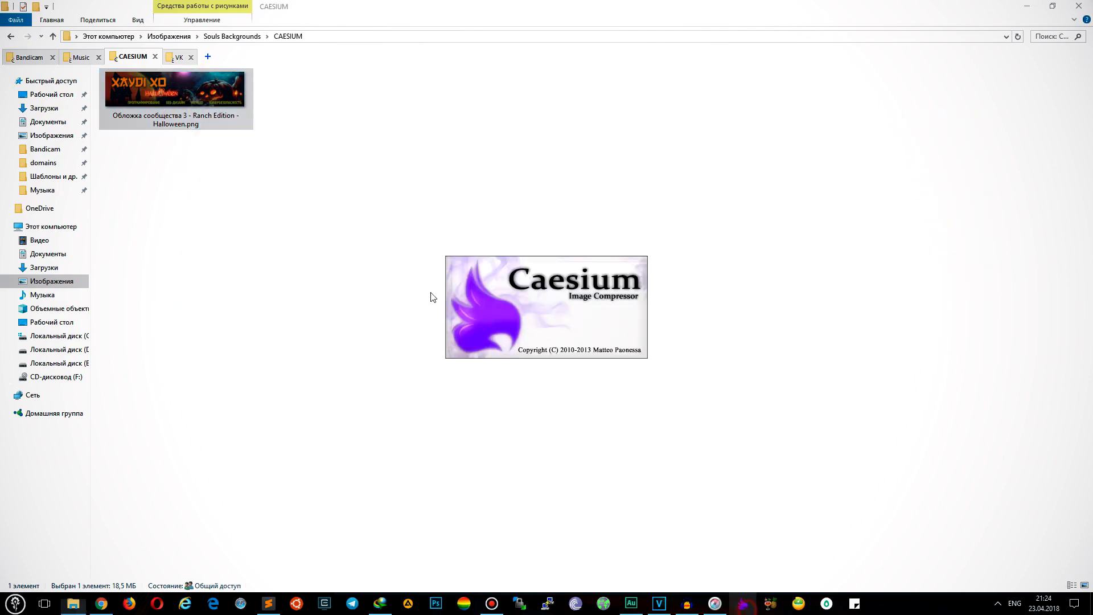
{"action": "left_click_drag", "start_coordinate": [184, 112], "coordinate": [301, 306]}
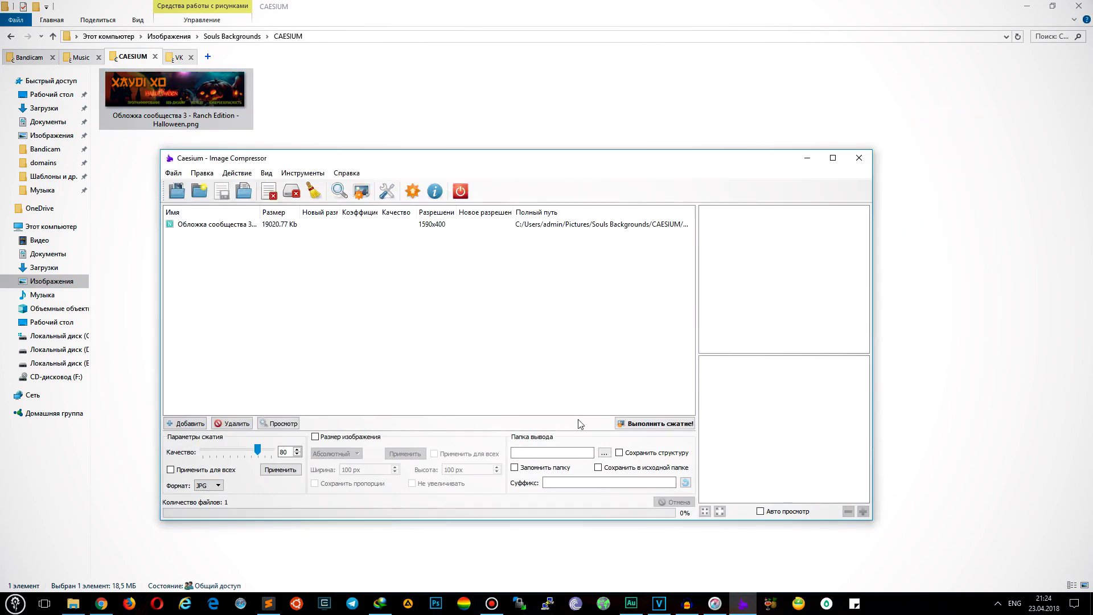
{"action": "left_click", "coordinate": [648, 425]}
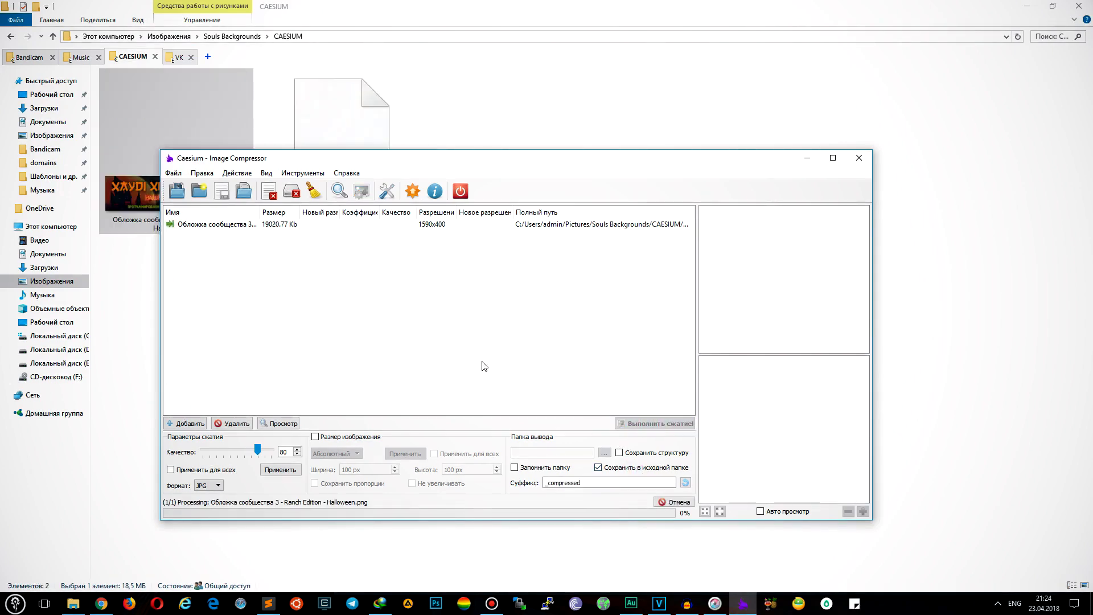
{"action": "left_click", "coordinate": [544, 374]}
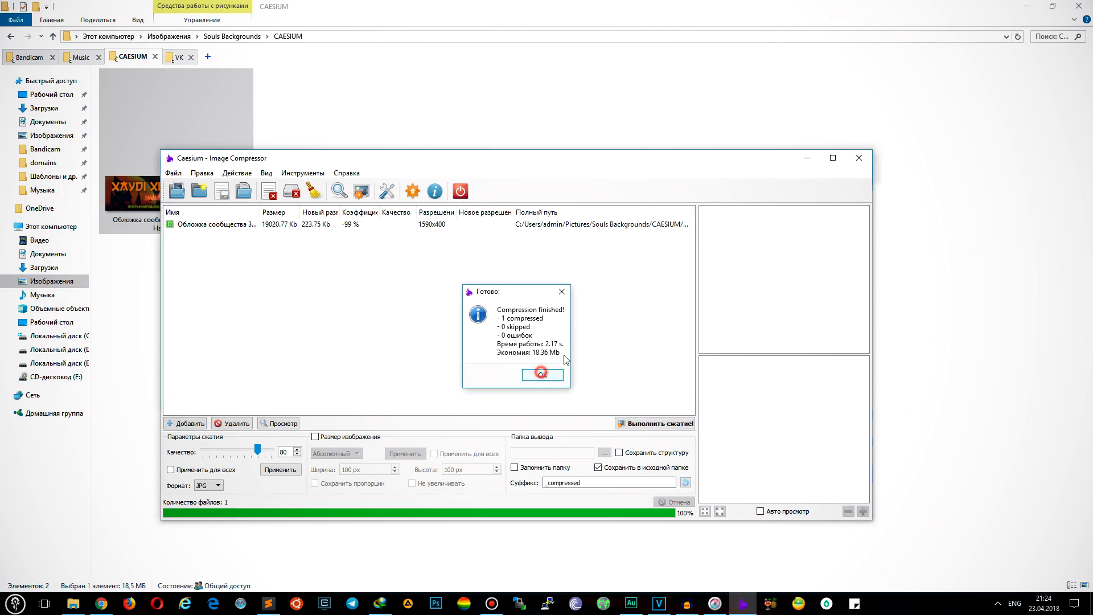
{"action": "left_click", "coordinate": [859, 159]}
Check the file size of the Halloween_compressed JPG in its properties.
{"action": "left_click", "coordinate": [423, 277]}
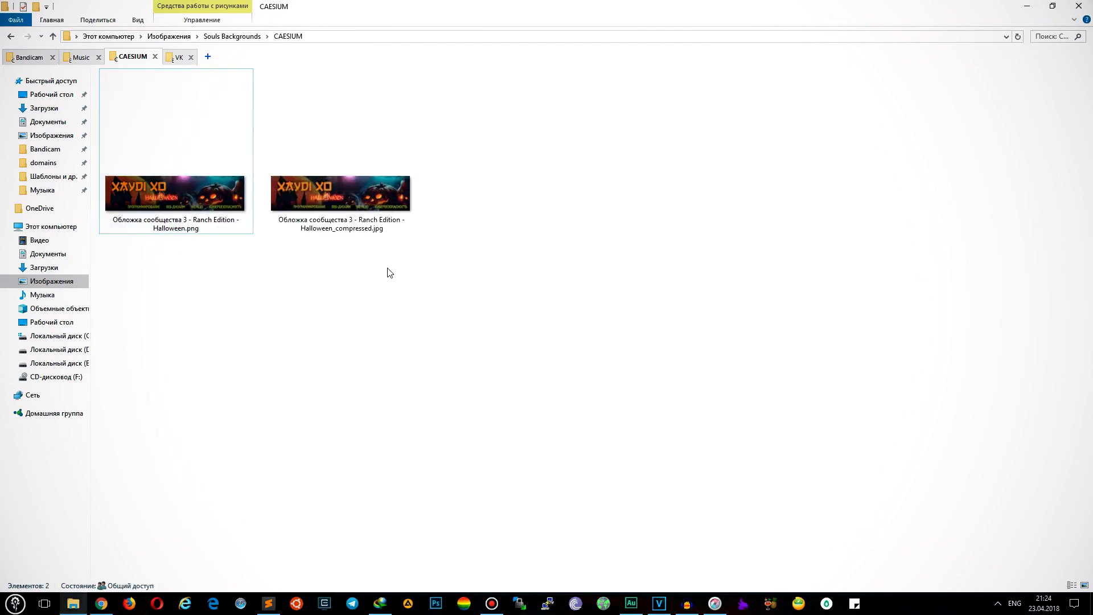
{"action": "right_click", "coordinate": [345, 125]}
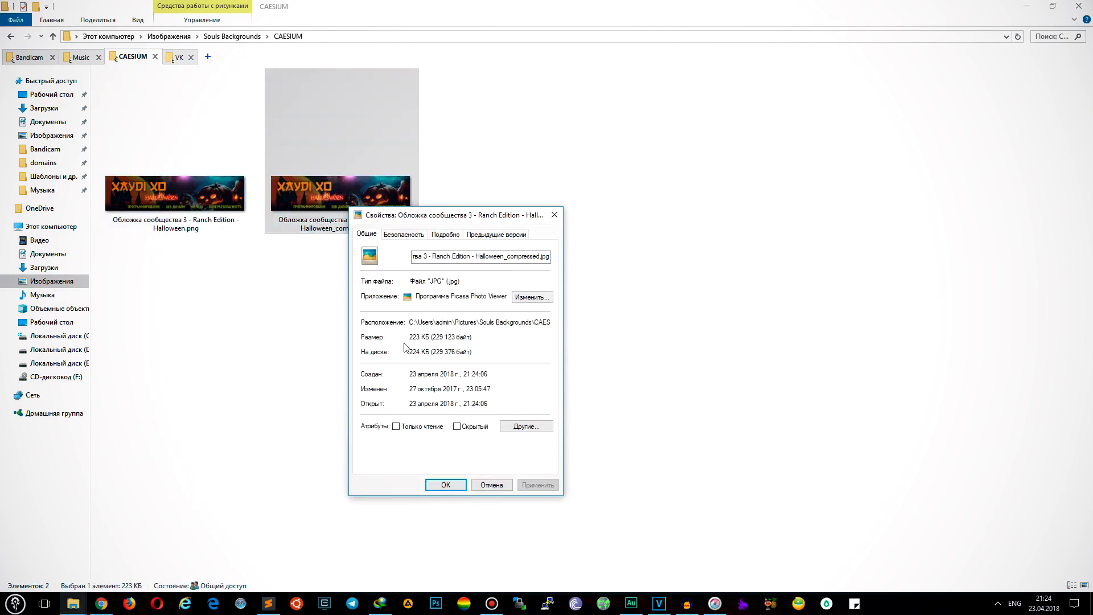
{"action": "double_click", "coordinate": [422, 337]}
{"action": "left_click", "coordinate": [554, 214]}
{"action": "left_click", "coordinate": [283, 290]}
Compare the file properties of the original Halloween PNG with those of the compressed JPG.
{"action": "right_click", "coordinate": [206, 126]}
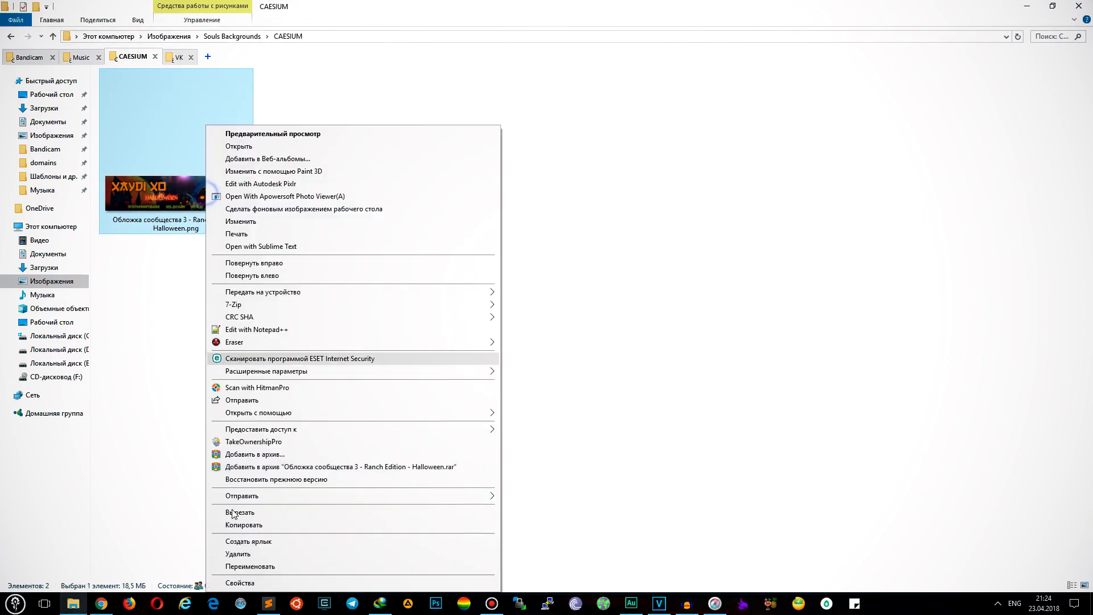
{"action": "left_click", "coordinate": [239, 586]}
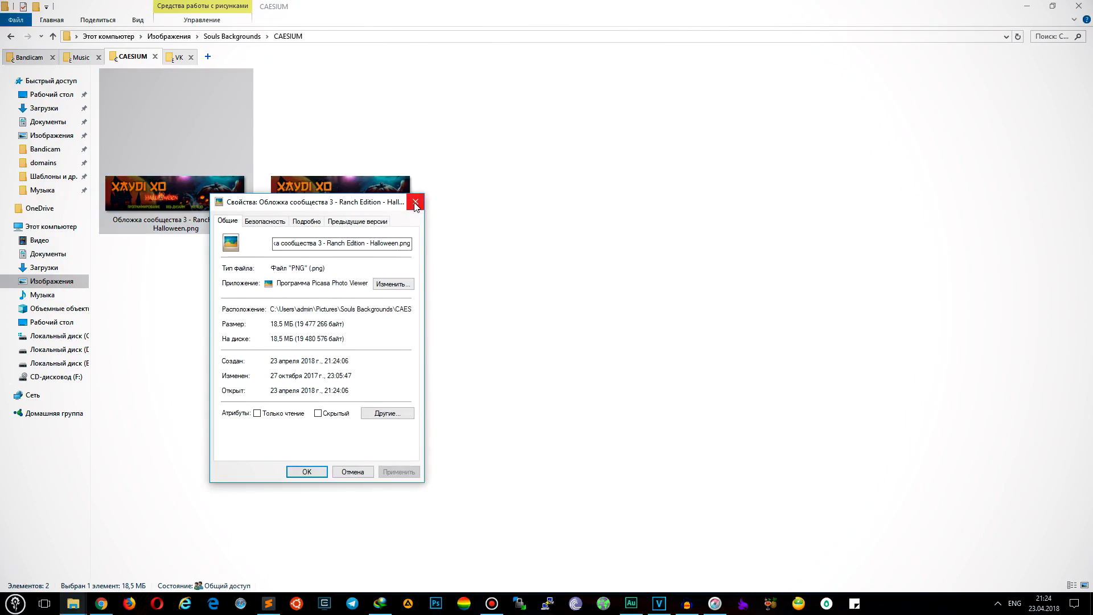
{"action": "left_click", "coordinate": [415, 206]}
{"action": "right_click", "coordinate": [367, 129]}
{"action": "left_click", "coordinate": [393, 581]}
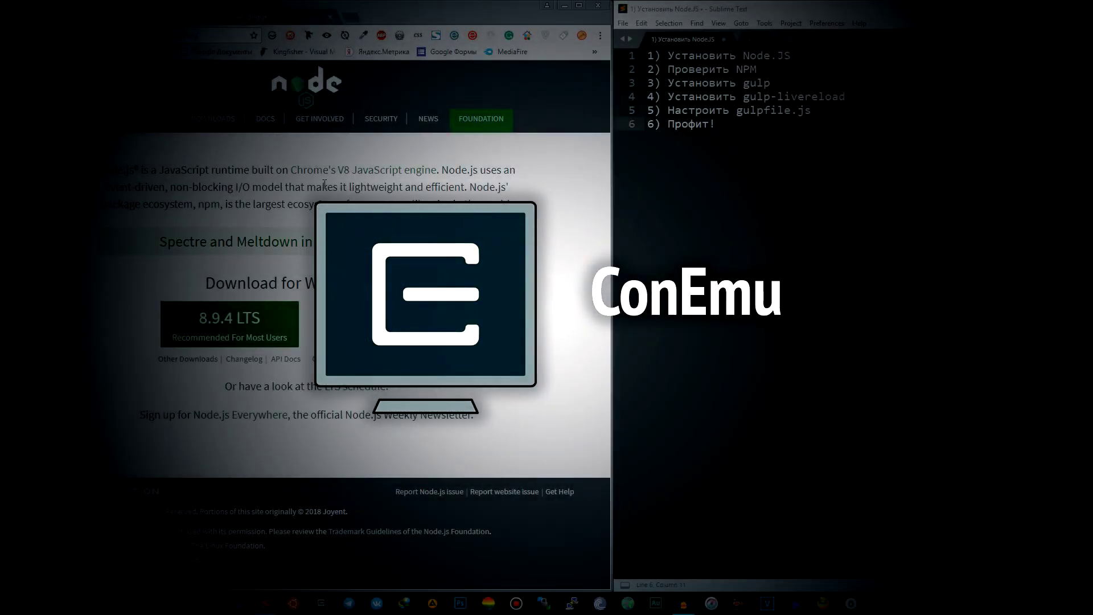
Open a cmd console in ConEmu.
{"action": "left_click", "coordinate": [321, 603]}
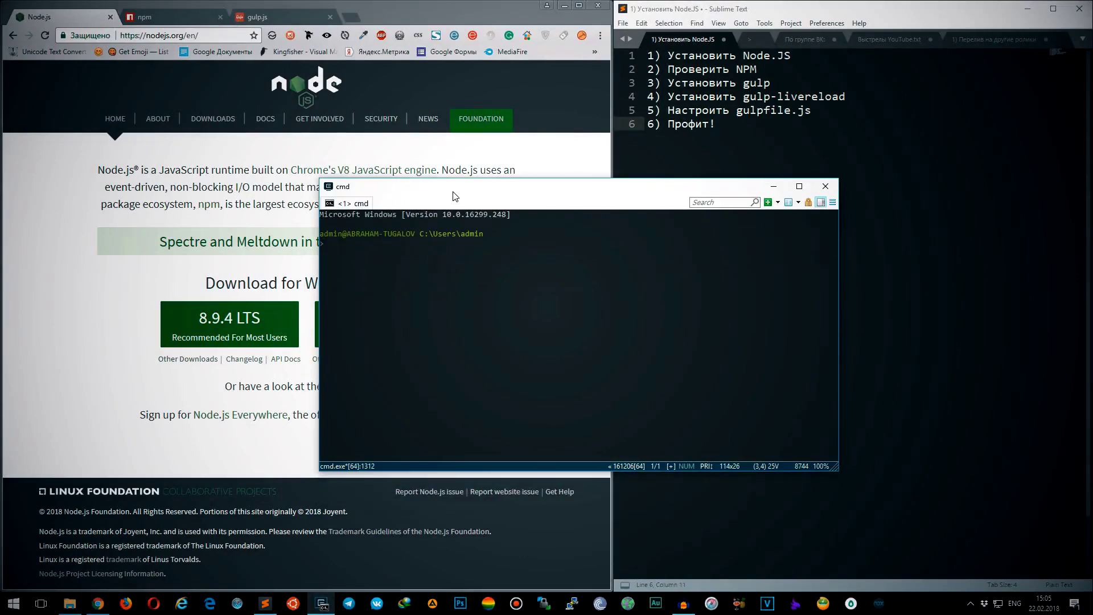
Query the installed Node.js version in the console with node -v.
{"action": "type", "text": "node -v"}
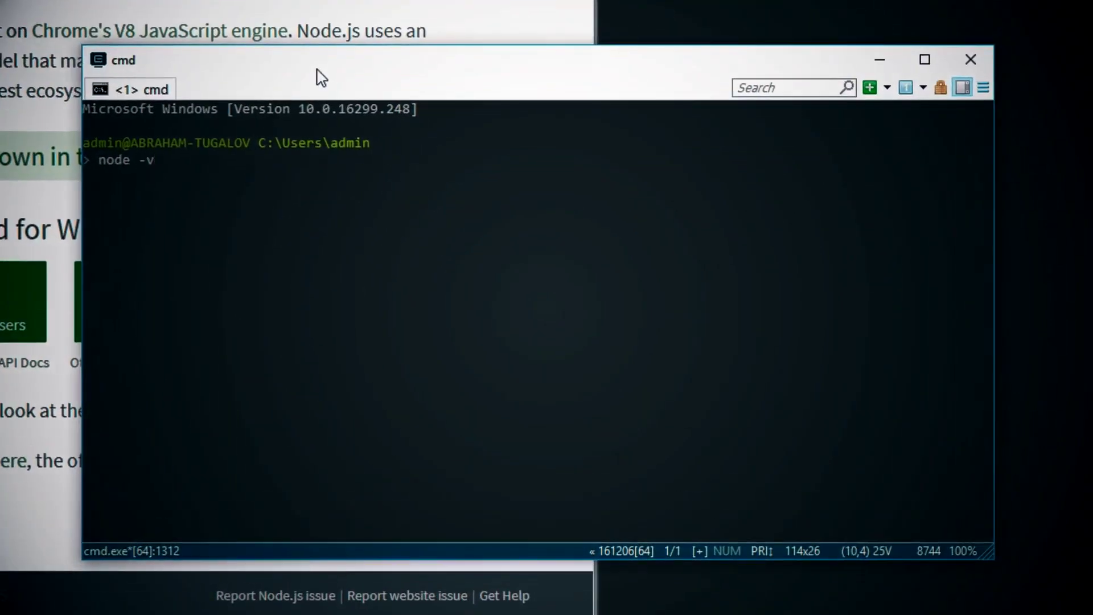
{"action": "key", "text": "Return"}
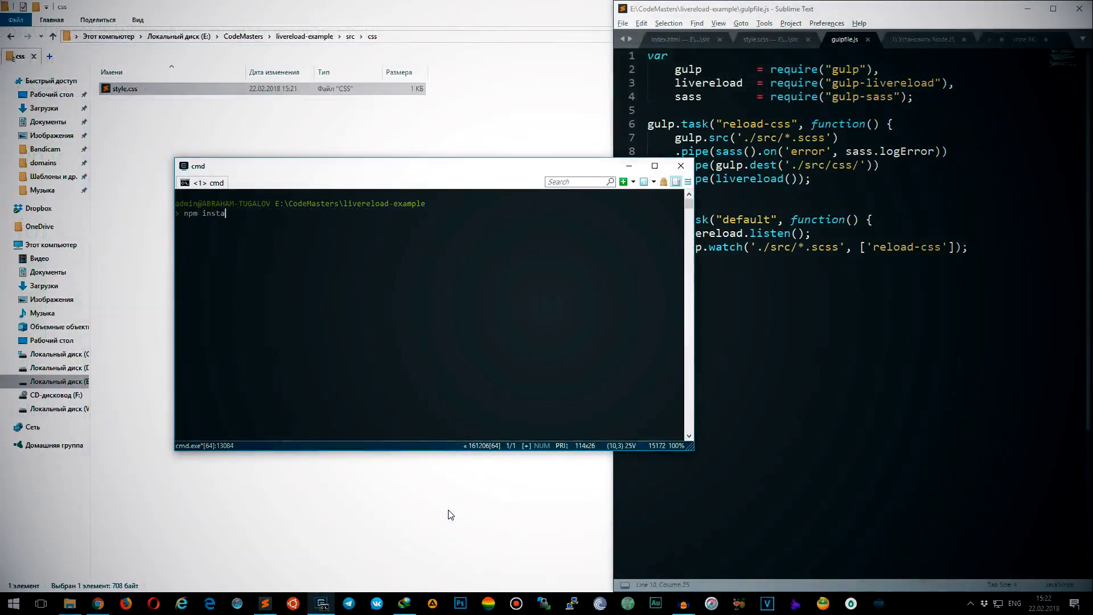
Install the npm packages gulp-autoprefixer, gulp-clean-css and gulp-rename one after another in the livereload-example folder.
{"action": "type", "text": "ll gulp-autoprefixer"}
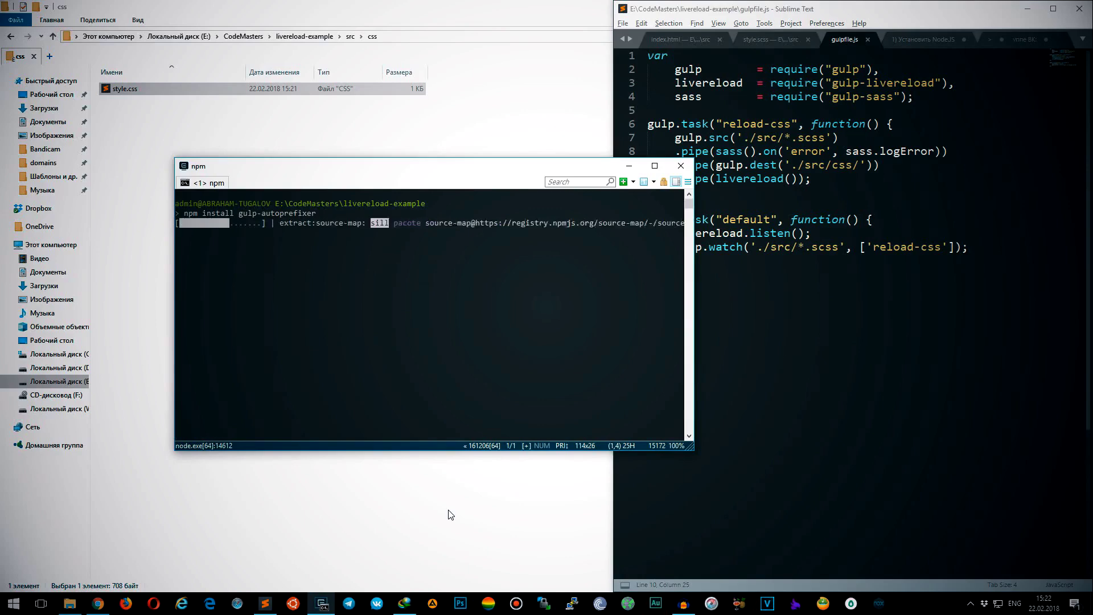
{"action": "type", "text": "npm install gulp-clean-css"}
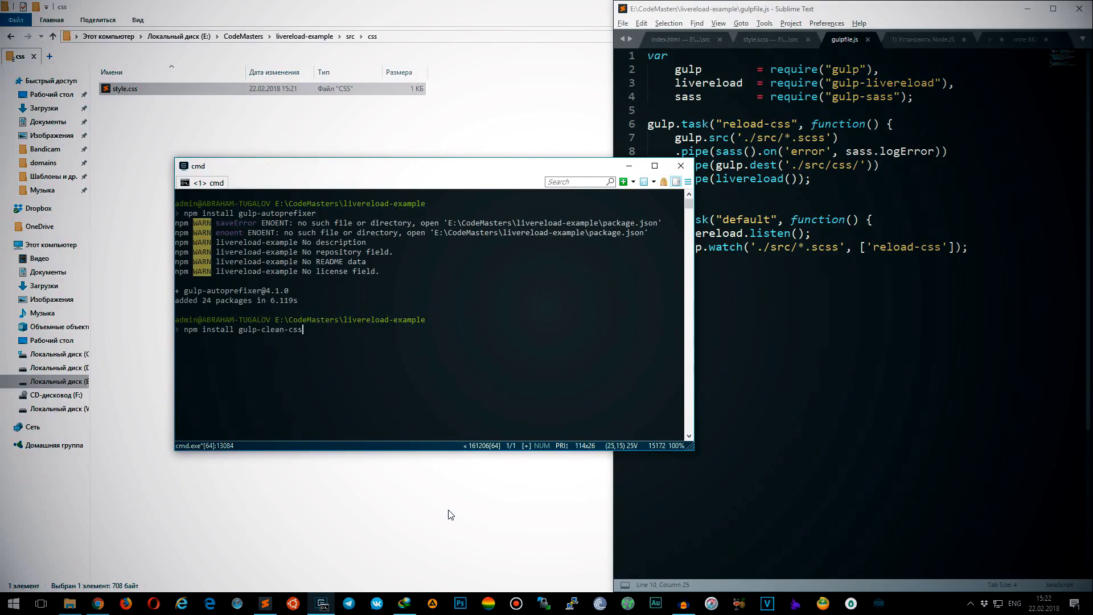
{"action": "key", "text": "Return"}
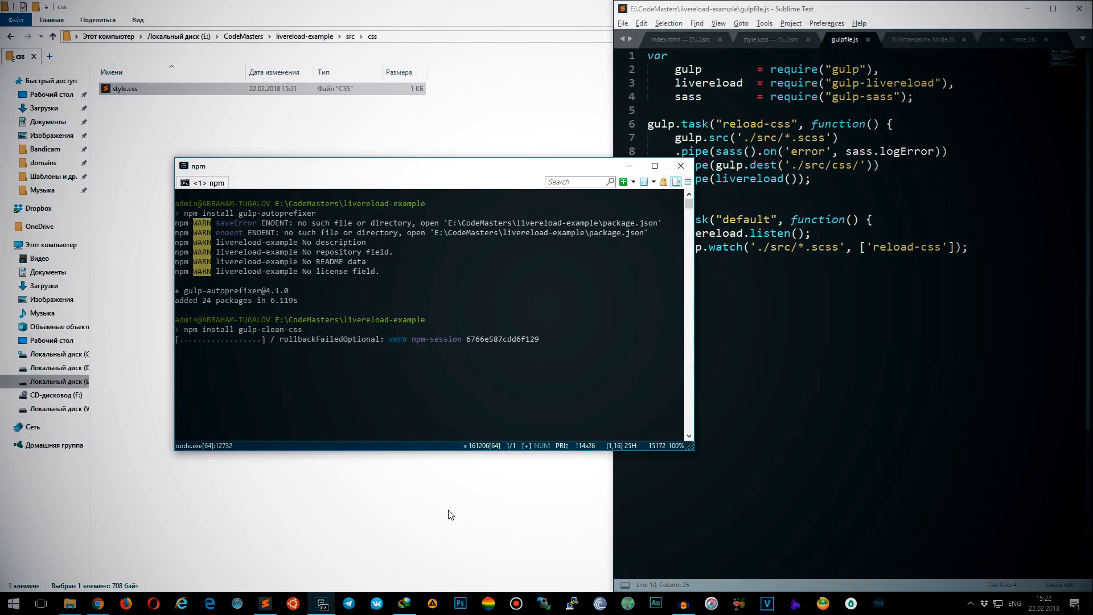
{"action": "type", "text": "npm instal"}
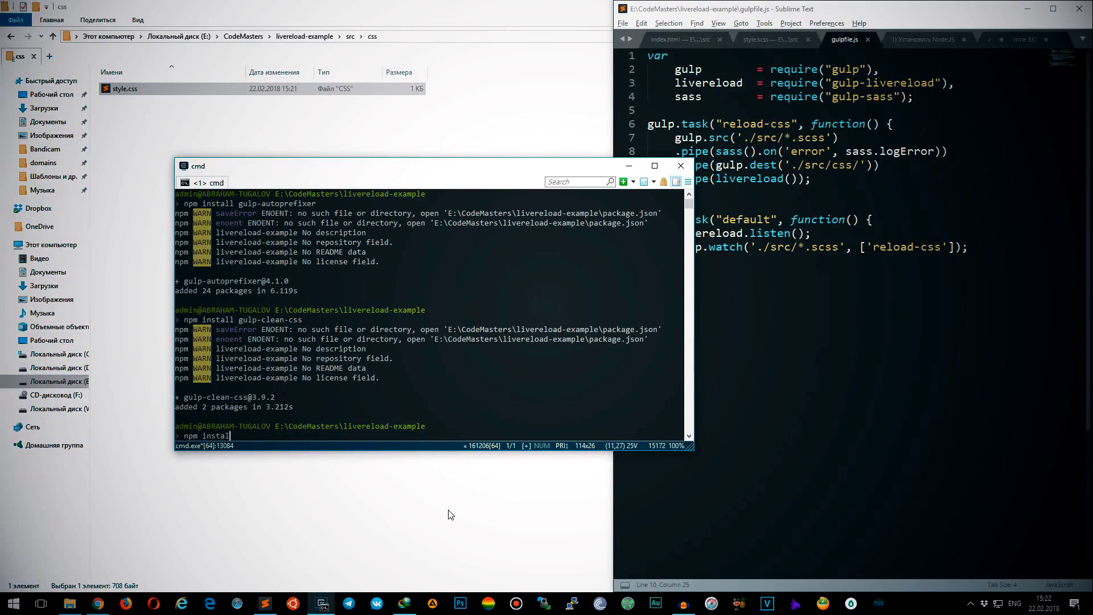
{"action": "type", "text": "l gulp-rename"}
{"action": "key", "text": "Return"}
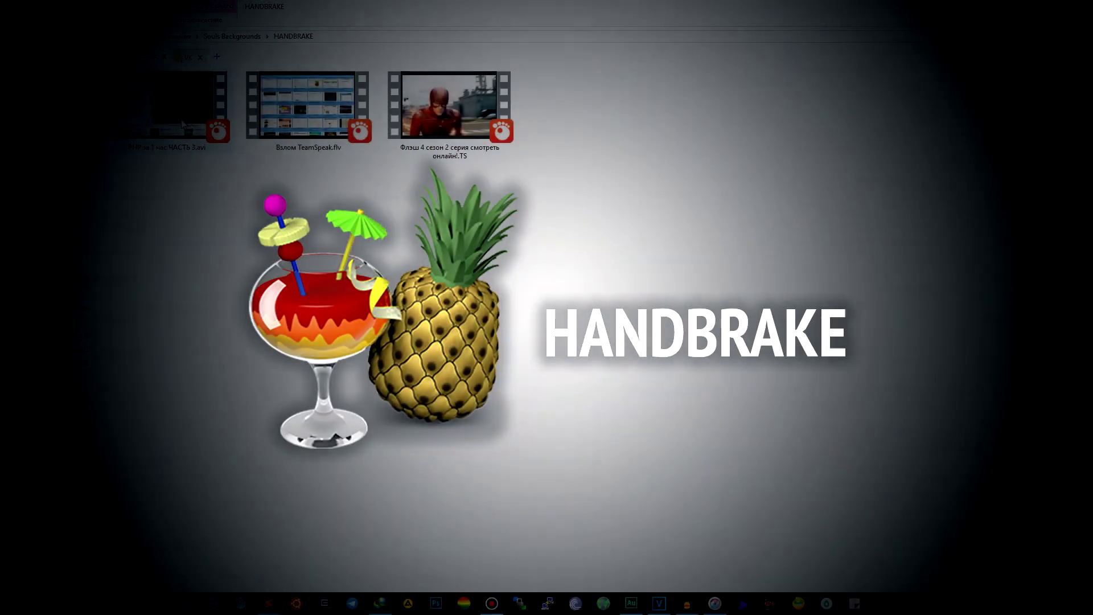
Check the file size of PHP за 1 час ЧАСТЬ 3.avi in its properties.
{"action": "right_click", "coordinate": [162, 114]}
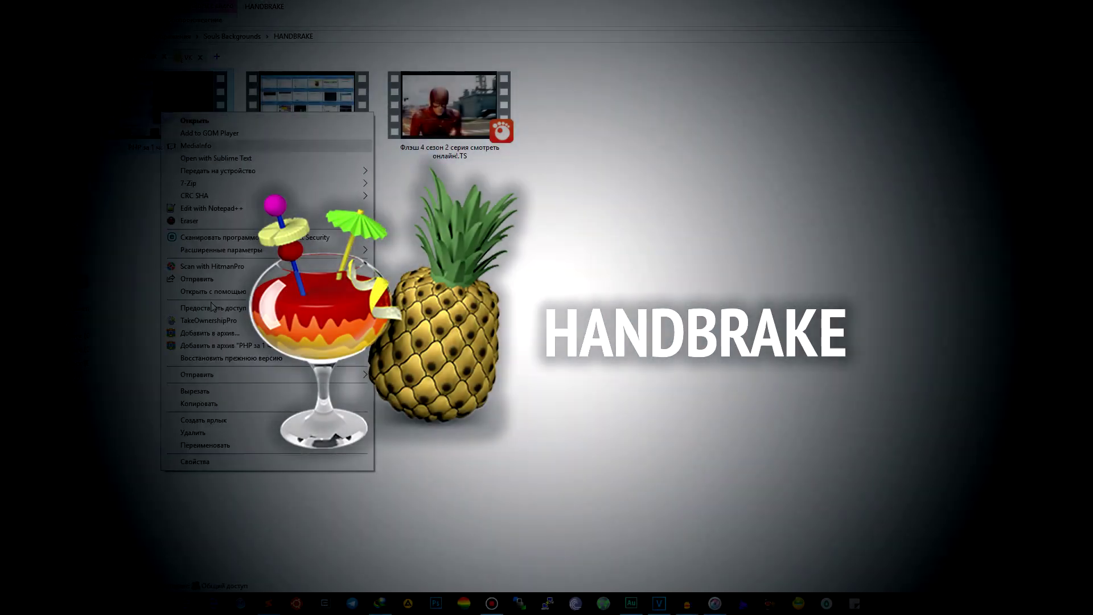
{"action": "left_click", "coordinate": [215, 465]}
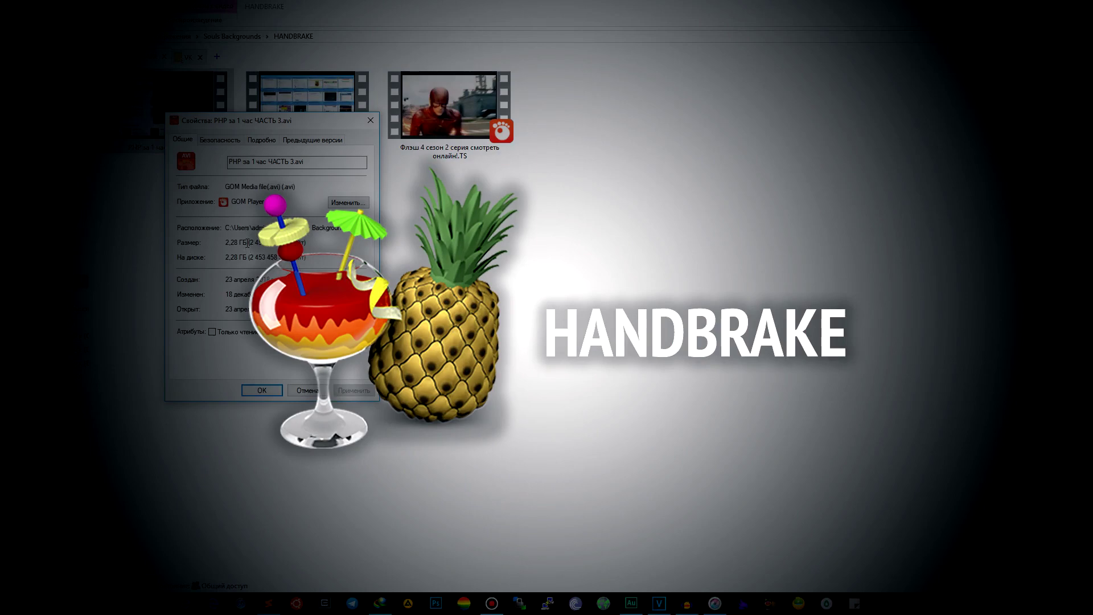
{"action": "left_click_drag", "start_coordinate": [247, 243], "coordinate": [249, 244]}
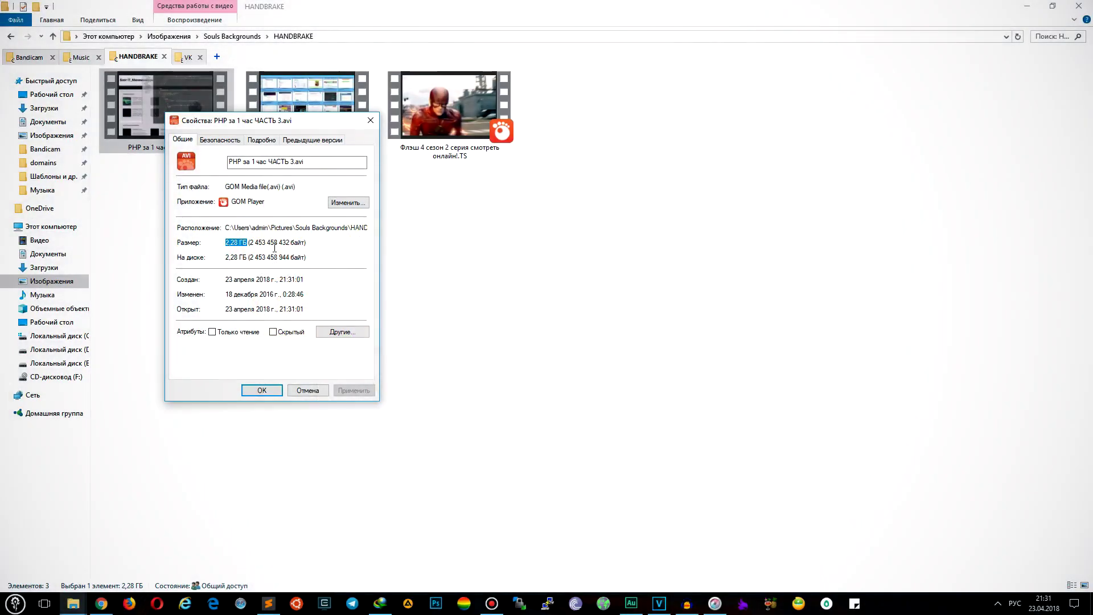
{"action": "left_click", "coordinate": [371, 120]}
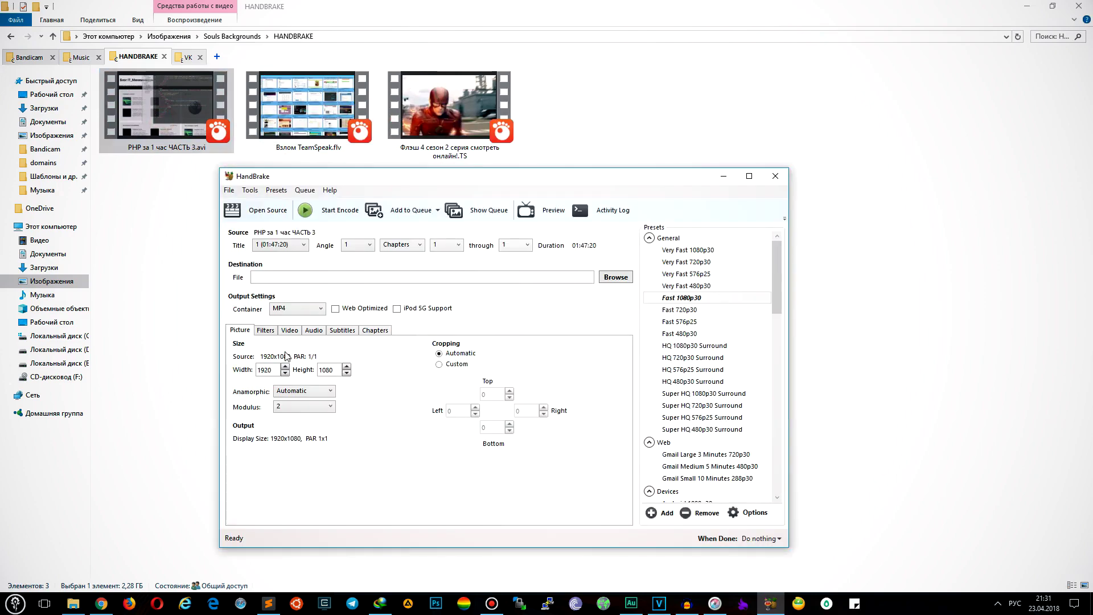
Go through the picture settings in HandBrake and set the video's constant quality to RF 24.
{"action": "left_click", "coordinate": [304, 391]}
{"action": "left_click", "coordinate": [297, 402]}
{"action": "left_click", "coordinate": [290, 331]}
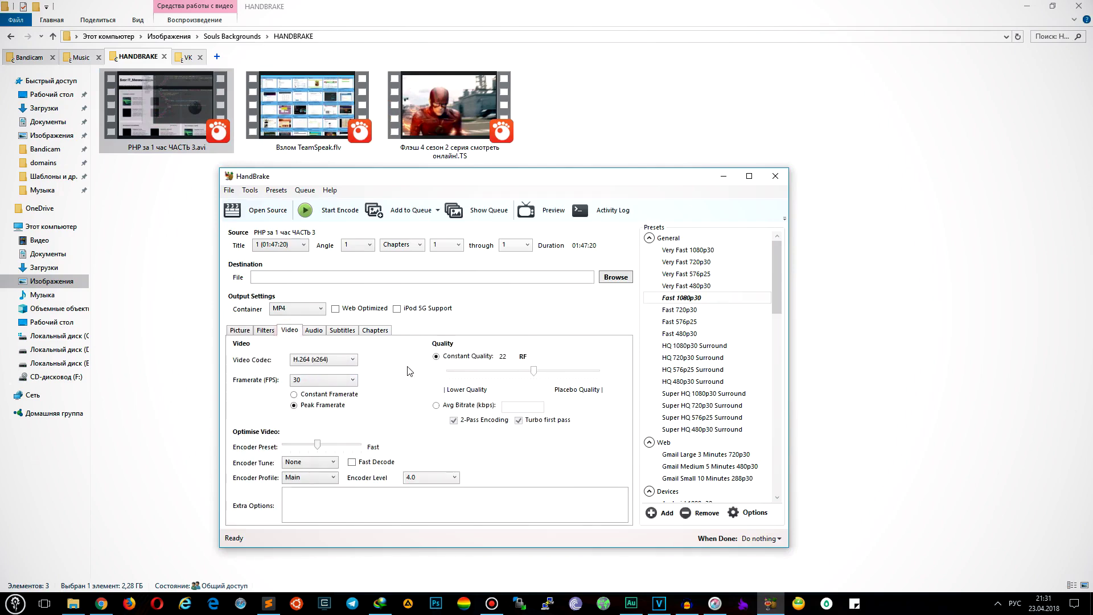
{"action": "left_click_drag", "start_coordinate": [533, 371], "coordinate": [538, 374]}
Copy the path of the HANDBRAKE folder from the file manager and open that folder as the encode's destination.
{"action": "left_click", "coordinate": [337, 37]}
{"action": "left_click", "coordinate": [759, 510]}
{"action": "left_click", "coordinate": [771, 604]}
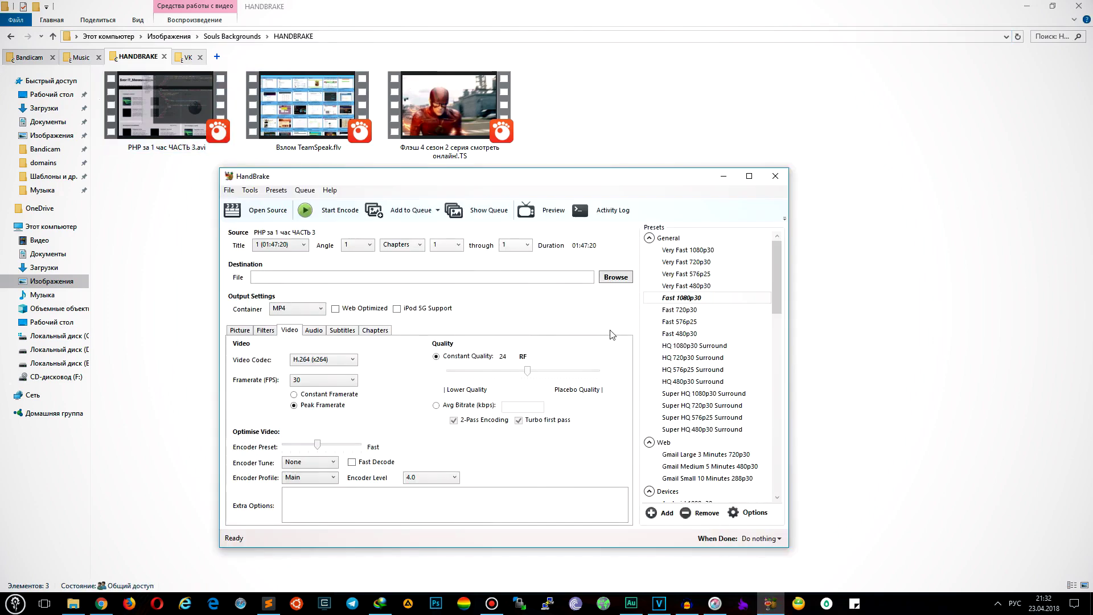
{"action": "left_click", "coordinate": [612, 279]}
{"action": "left_click", "coordinate": [471, 218]}
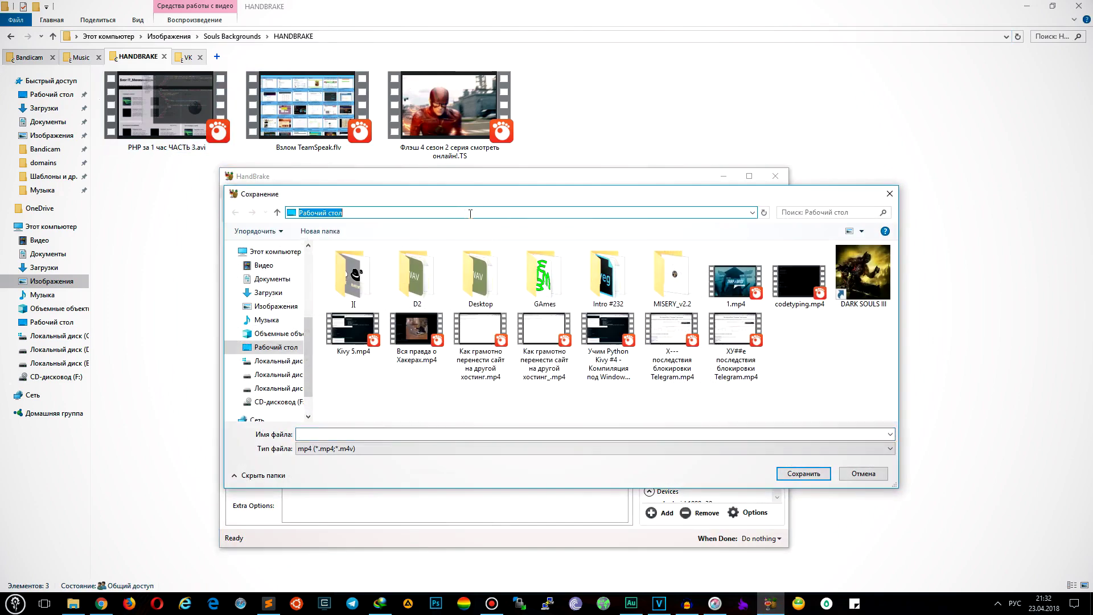
{"action": "type", "text": "C:\\Users\\admin\\Pictures\\Souls Backgrounds\\HANDBRAKE"}
{"action": "key", "text": "Return"}
Name the output file PHP за 1 час СЖАТЫЙ as an mp4 and save the destination.
{"action": "left_click", "coordinate": [328, 433]}
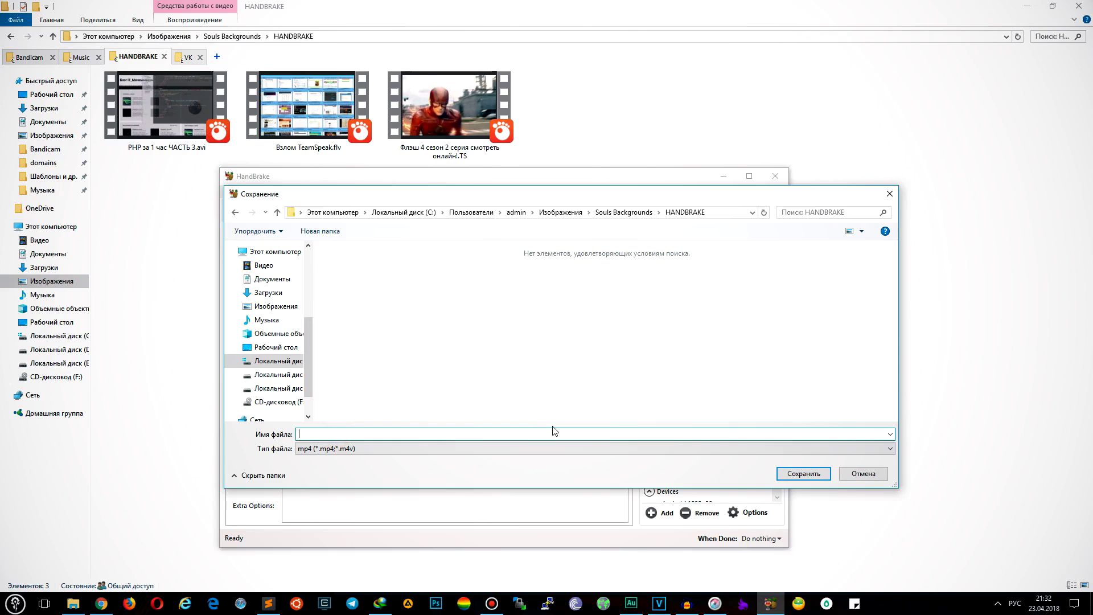
{"action": "key", "text": "alt+shift"}
{"action": "type", "text": "PHP"}
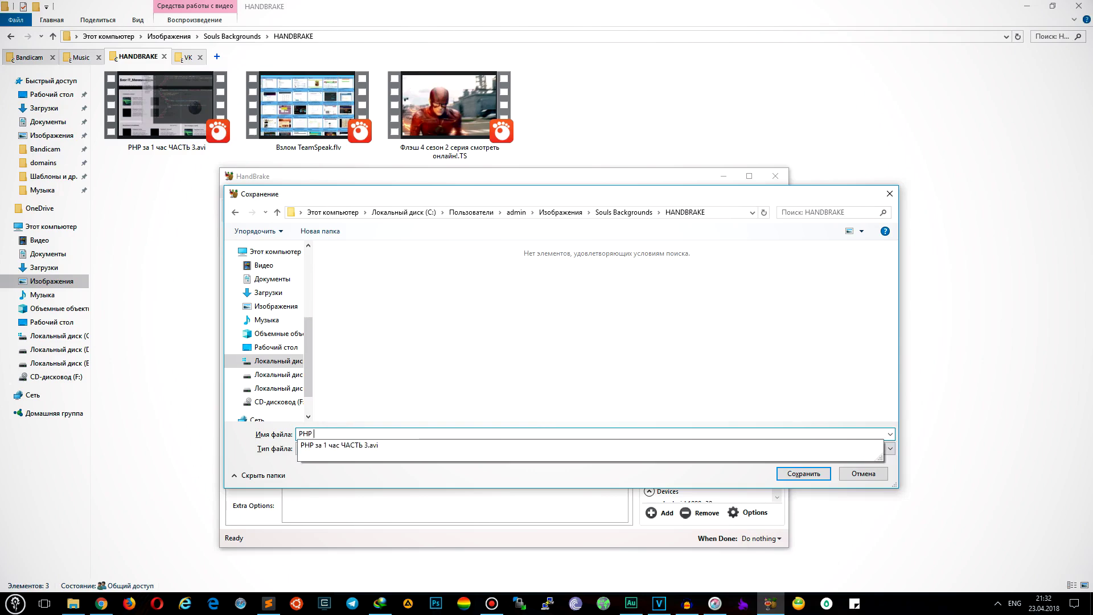
{"action": "type", "text": " за 1 час СЖАТ"}
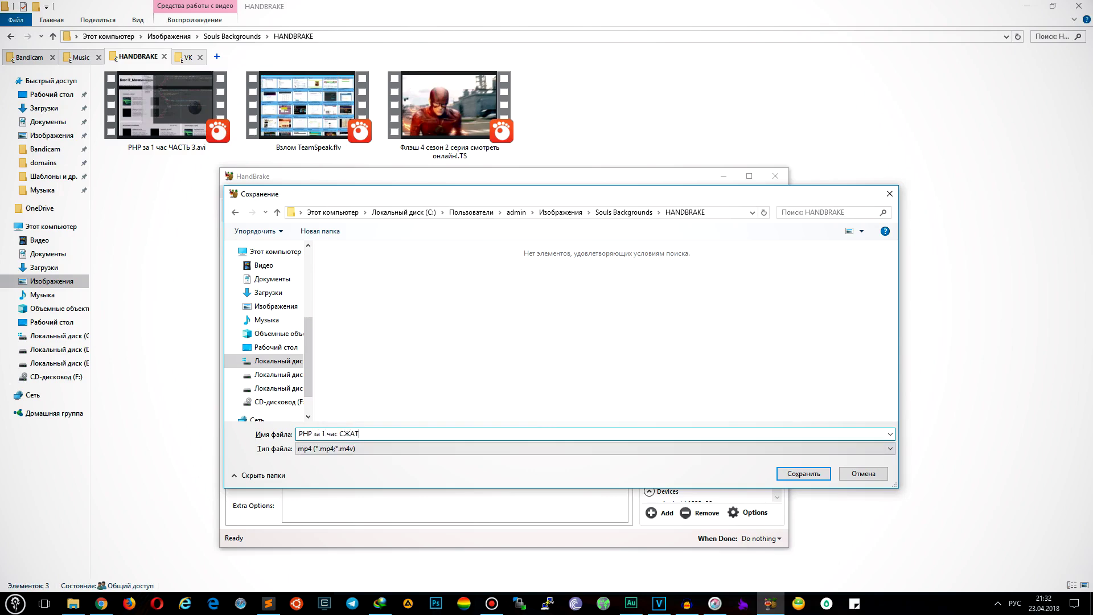
{"action": "left_click", "coordinate": [804, 473]}
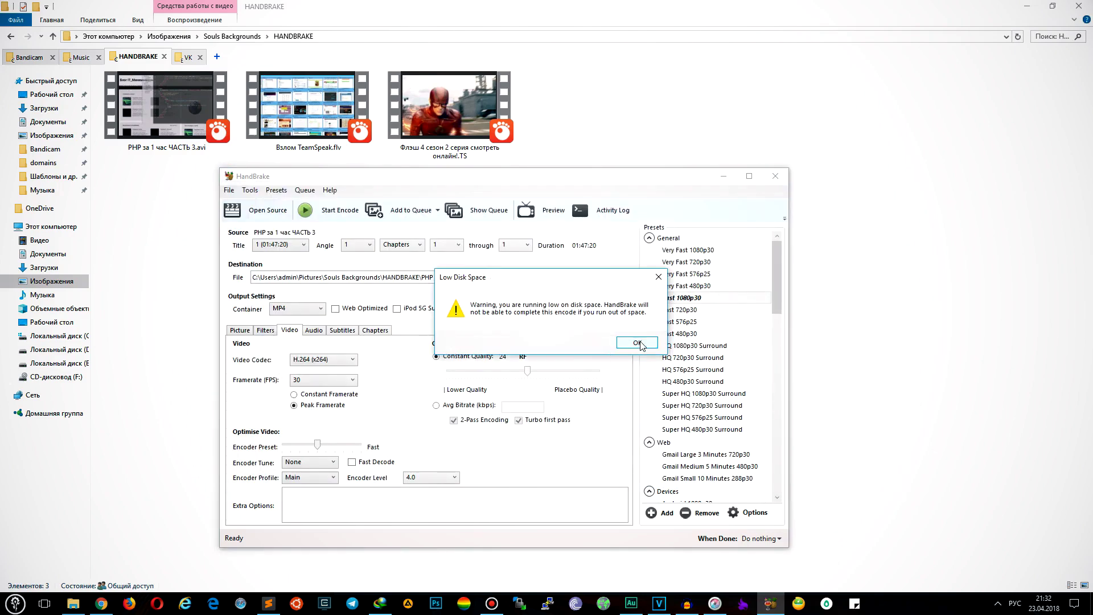
Dismiss the low disk space warning, start the encode and move the HandBrake window aside.
{"action": "left_click", "coordinate": [637, 344]}
{"action": "left_click", "coordinate": [316, 215]}
{"action": "left_click_drag", "start_coordinate": [473, 180], "coordinate": [682, 192]}
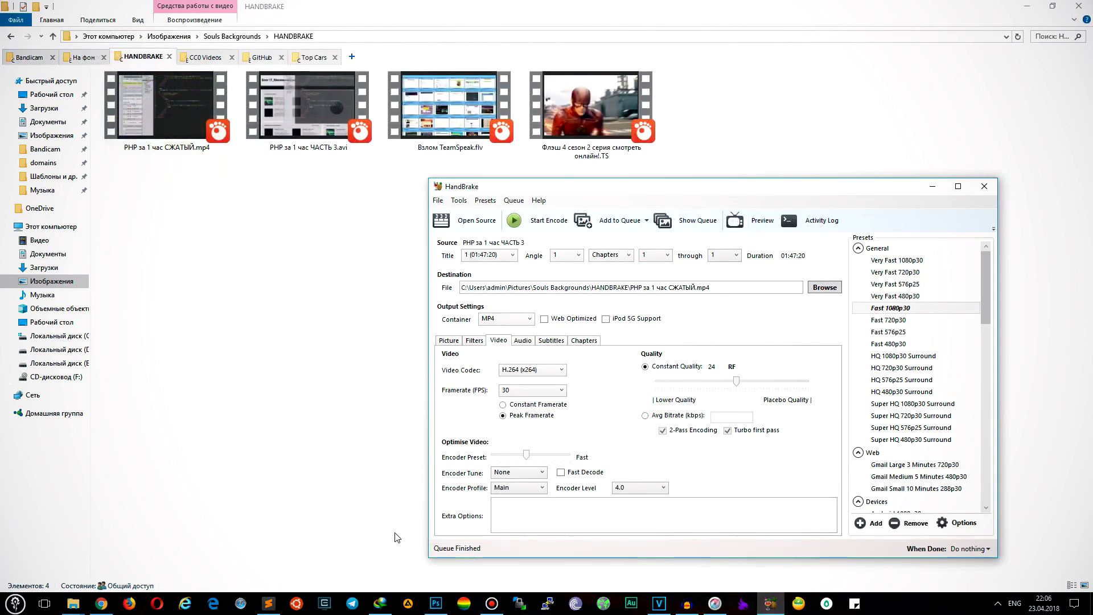
Return to the HANDBRAKE folder and check the file size of PHP за 1 час СЖАТЫЙ.mp4 in its properties.
{"action": "left_click_drag", "start_coordinate": [510, 196], "coordinate": [464, 197]}
{"action": "left_click", "coordinate": [230, 200]}
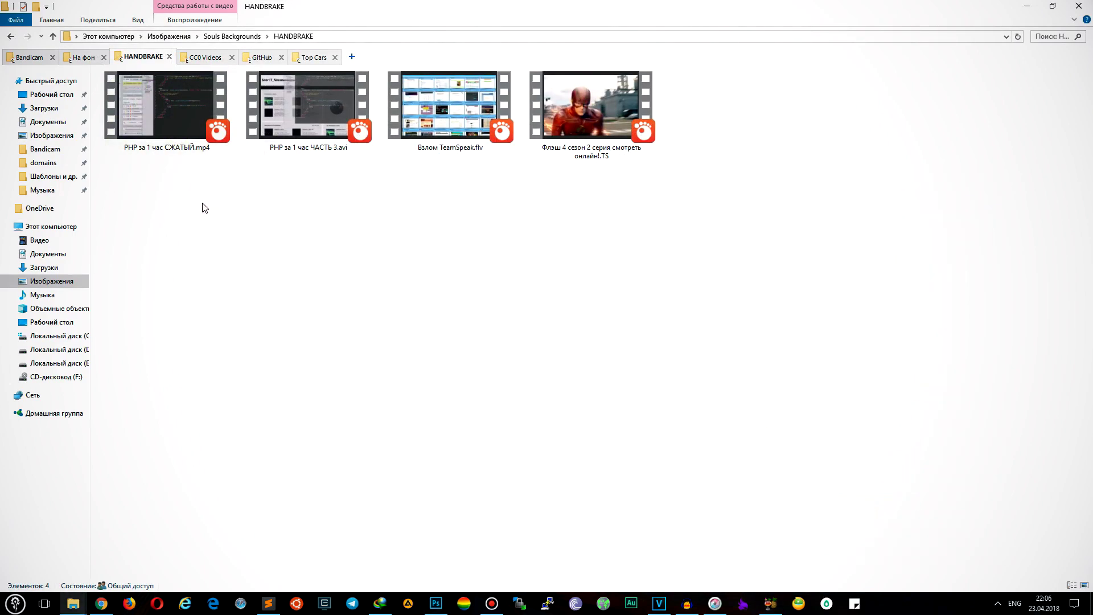
{"action": "right_click", "coordinate": [183, 119]}
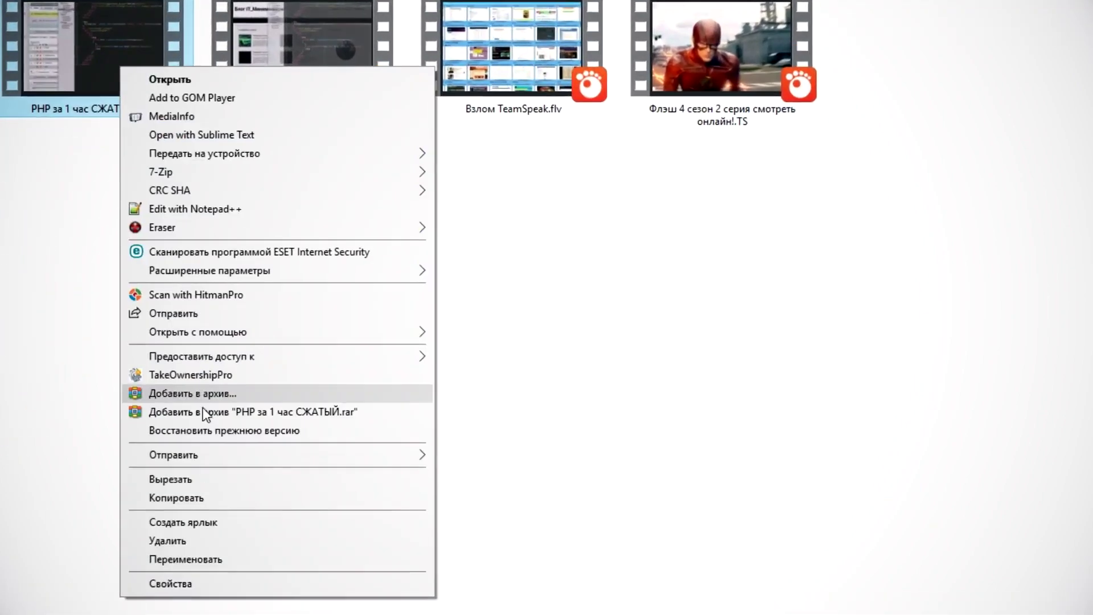
{"action": "left_click", "coordinate": [171, 583]}
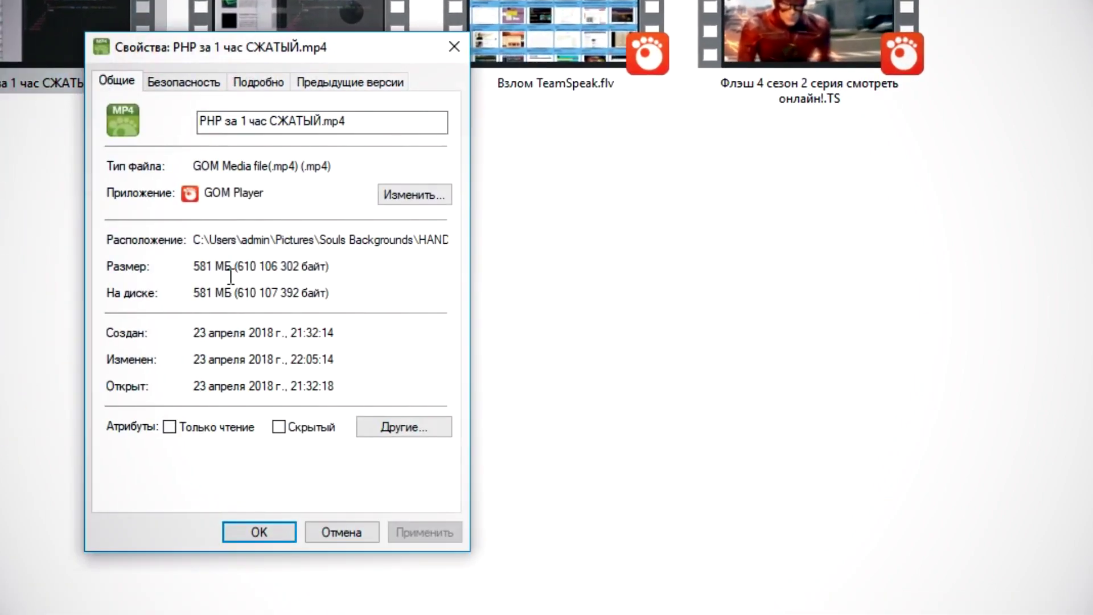
{"action": "left_click", "coordinate": [231, 266]}
{"action": "left_click_drag", "start_coordinate": [232, 266], "coordinate": [196, 267]}
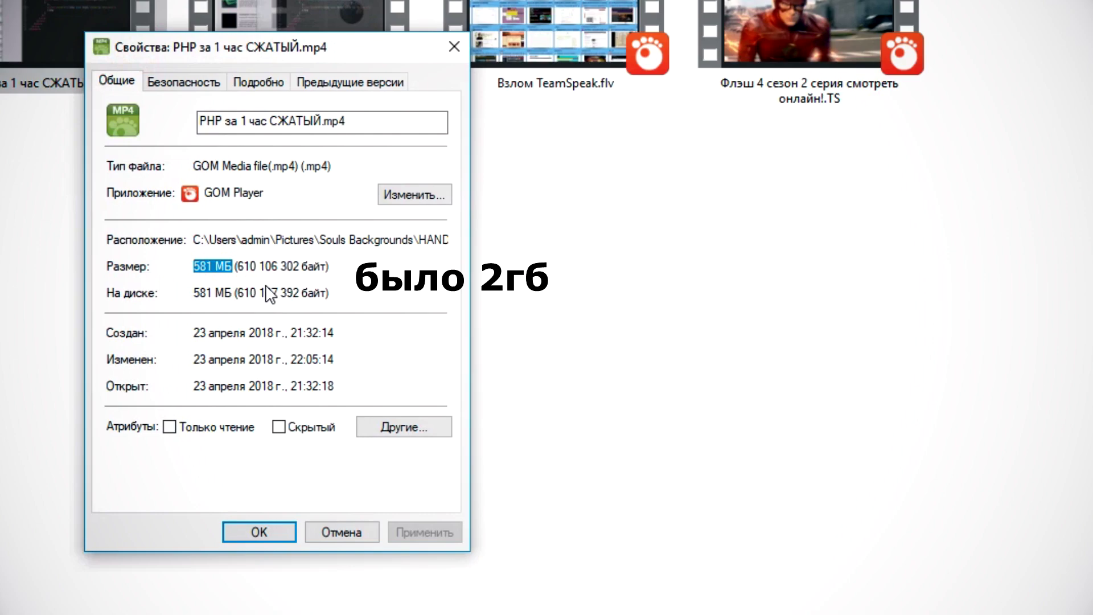
{"action": "key", "text": "Escape"}
{"action": "left_click", "coordinate": [273, 145]}
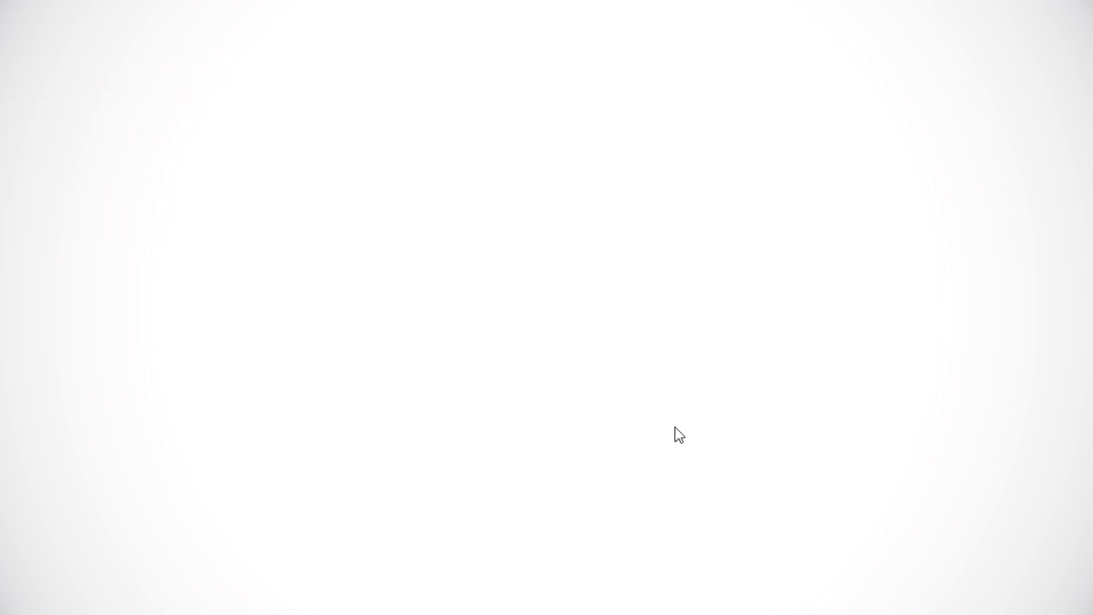
Add the [GPU] field to the system monitor bar and remove it again.
{"action": "right_click", "coordinate": [639, 380]}
{"action": "left_click", "coordinate": [708, 387]}
{"action": "left_click", "coordinate": [973, 291]}
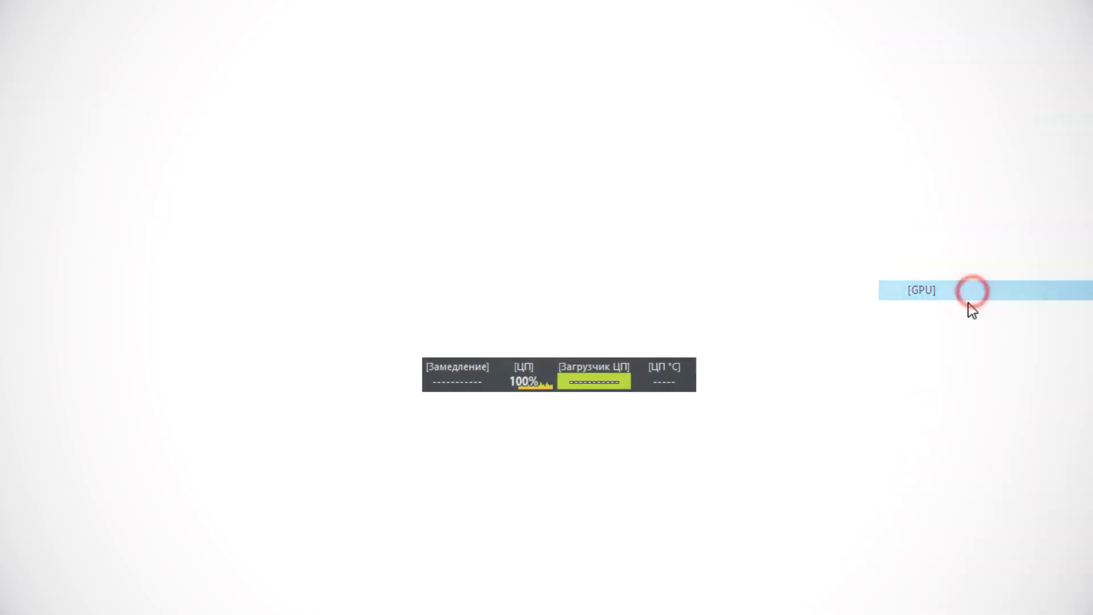
{"action": "right_click", "coordinate": [740, 381]}
{"action": "left_click", "coordinate": [786, 391]}
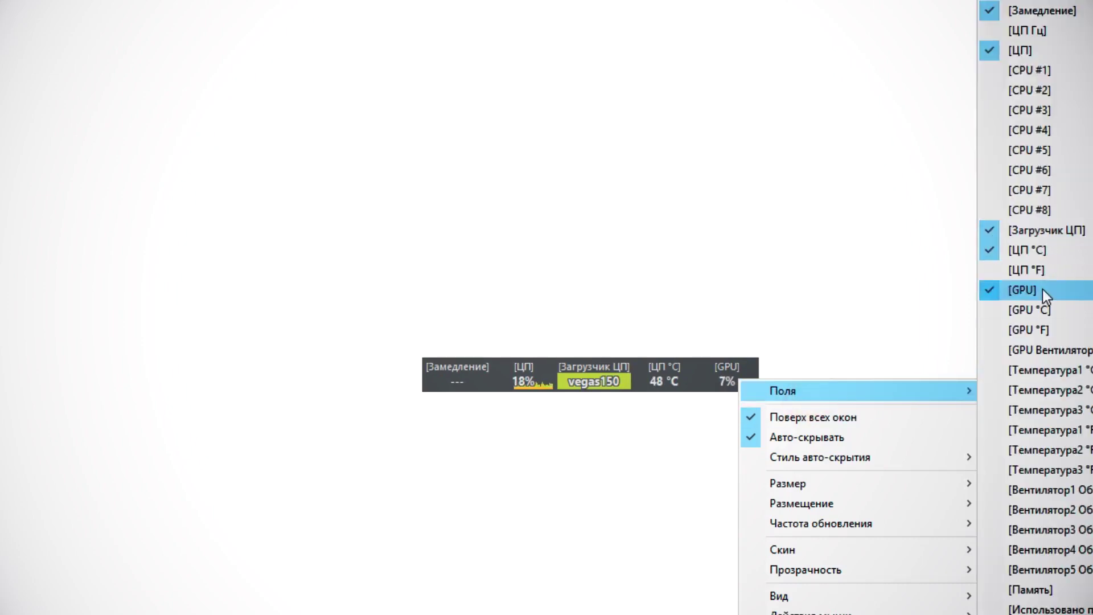
{"action": "left_click", "coordinate": [1046, 292]}
Try a different skin on the system monitor bar and restore the dark one.
{"action": "right_click", "coordinate": [657, 380]}
{"action": "left_click", "coordinate": [787, 550]}
{"action": "right_click", "coordinate": [654, 378]}
{"action": "left_click", "coordinate": [781, 549]}
{"action": "left_click", "coordinate": [934, 388]}
{"action": "right_click", "coordinate": [641, 380]}
{"action": "left_click", "coordinate": [757, 542]}
{"action": "left_click", "coordinate": [934, 313]}
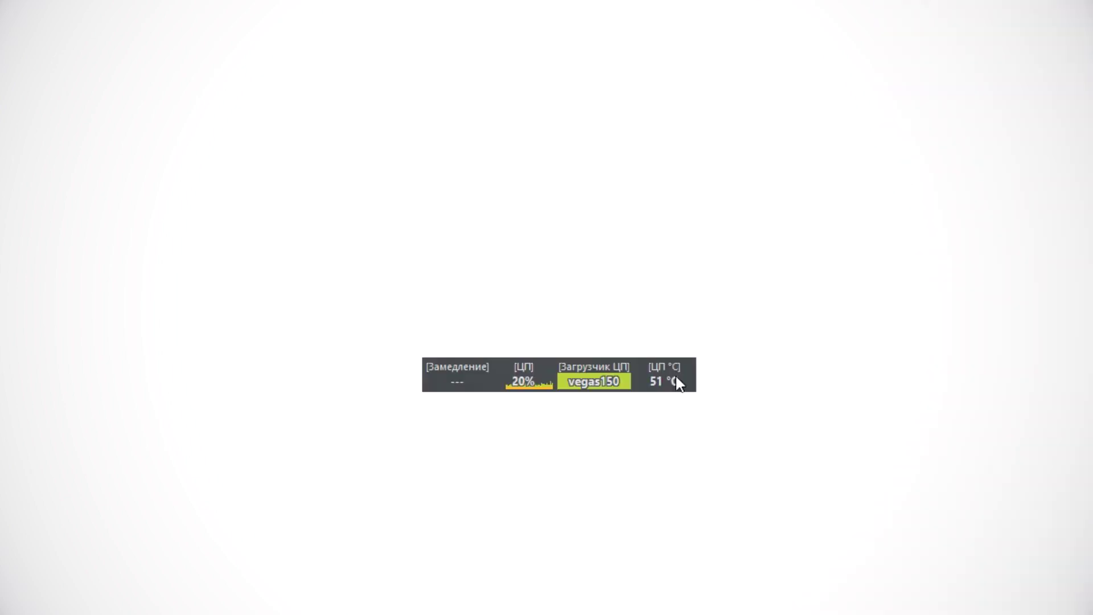
Try 10% and 0% transparency on the monitor bar and set it to 20%.
{"action": "right_click", "coordinate": [669, 379]}
{"action": "mouse_move", "coordinate": [797, 571]}
{"action": "left_click", "coordinate": [947, 589]}
{"action": "right_click", "coordinate": [642, 369]}
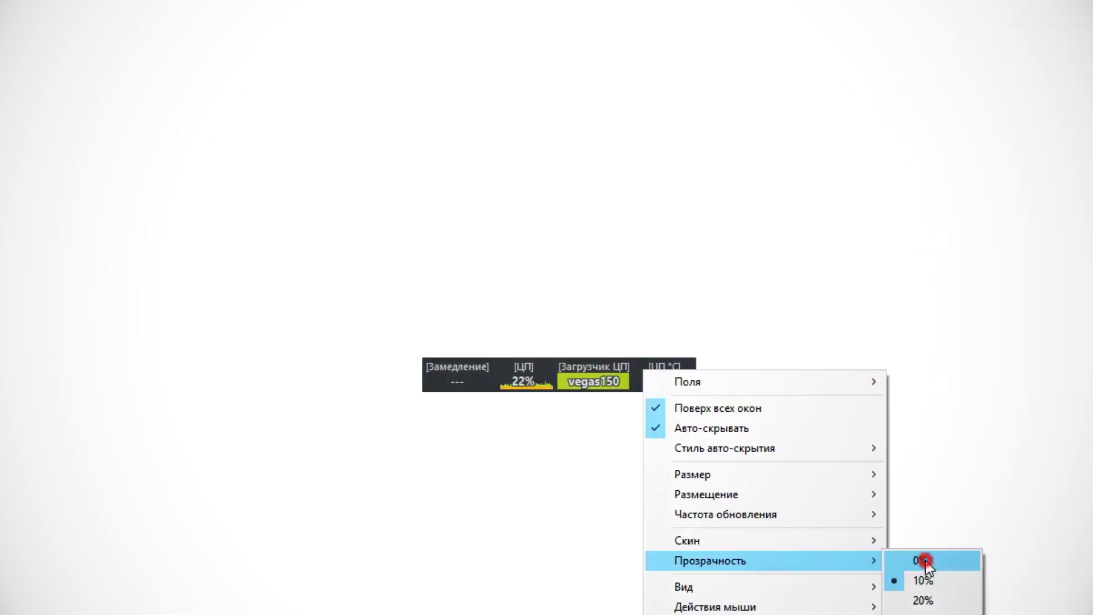
{"action": "left_click", "coordinate": [926, 561]}
{"action": "right_click", "coordinate": [651, 374]}
{"action": "left_click", "coordinate": [934, 602]}
Try the sizes Средняя and Очень большая on the monitor bar and return it to Малая.
{"action": "right_click", "coordinate": [656, 385]}
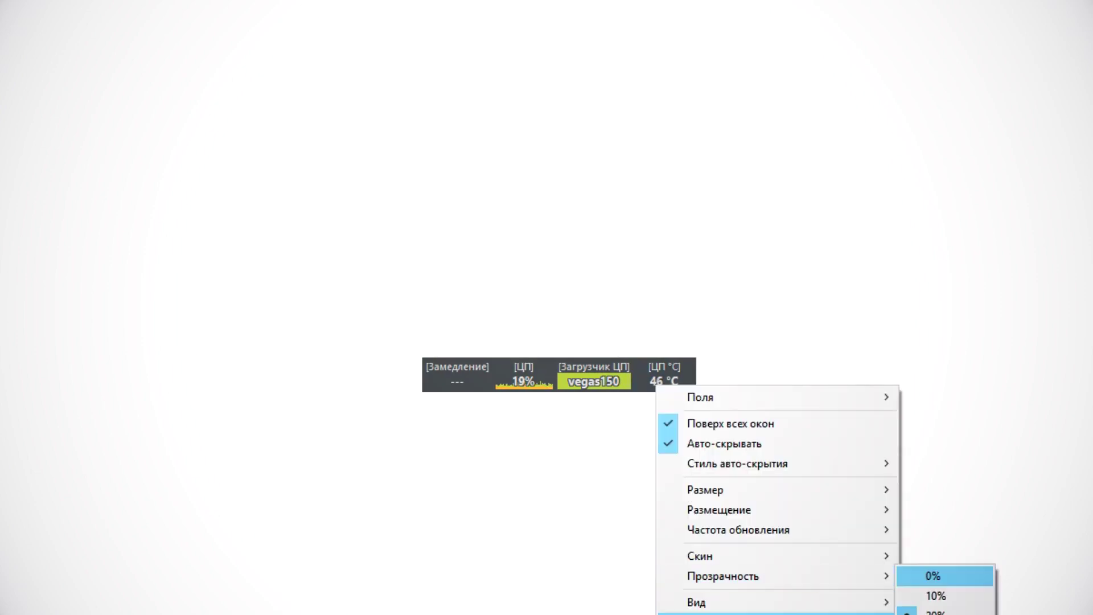
{"action": "mouse_move", "coordinate": [803, 603]}
{"action": "mouse_move", "coordinate": [800, 493]}
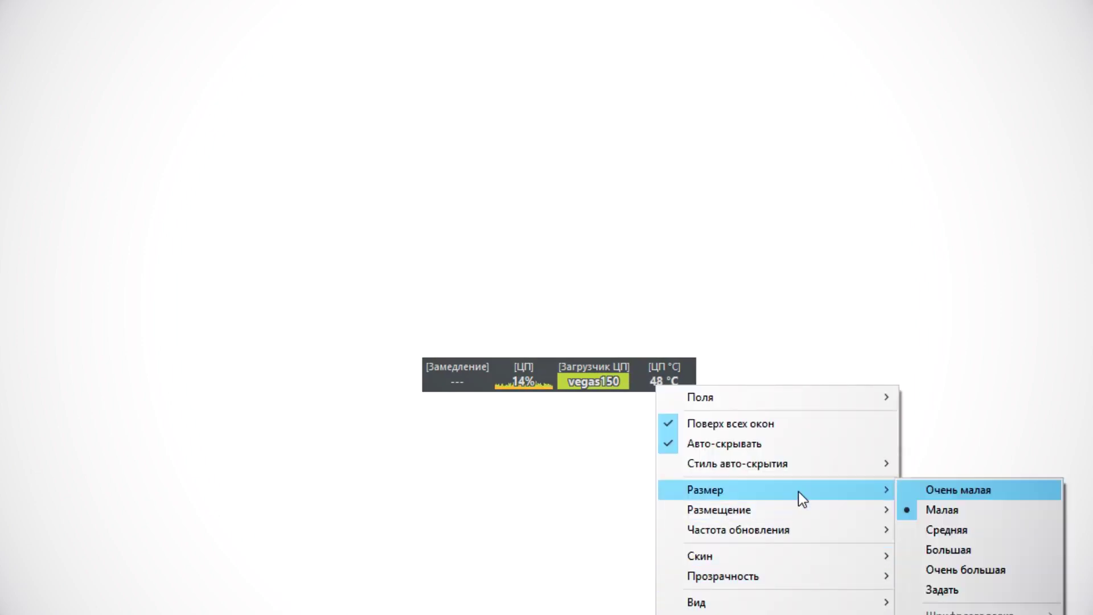
{"action": "left_click", "coordinate": [960, 544]}
{"action": "right_click", "coordinate": [686, 378]}
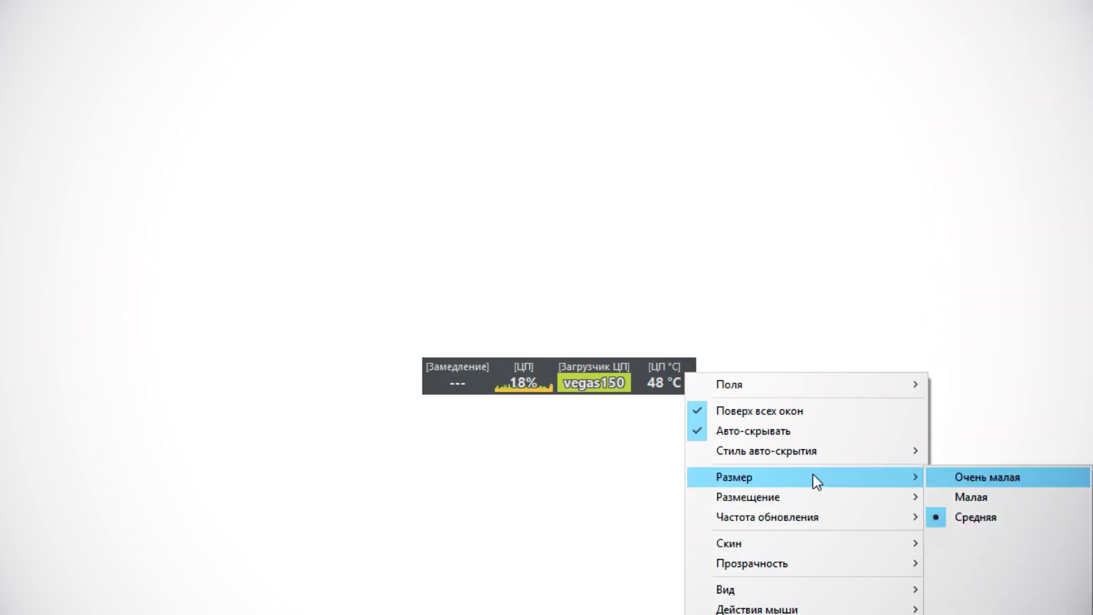
{"action": "mouse_move", "coordinate": [815, 481]}
{"action": "left_click", "coordinate": [1008, 558]}
{"action": "right_click", "coordinate": [725, 398]}
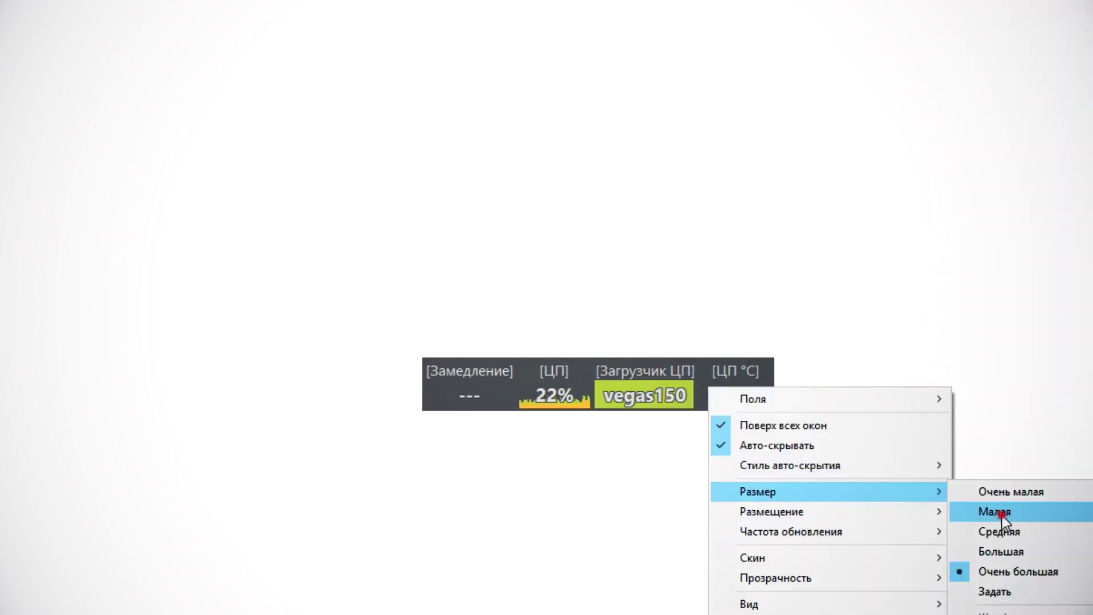
{"action": "left_click", "coordinate": [1001, 512]}
Switch the monitor bar to a vertical layout with its fields stacked.
{"action": "right_click", "coordinate": [628, 385]}
{"action": "mouse_move", "coordinate": [773, 505]}
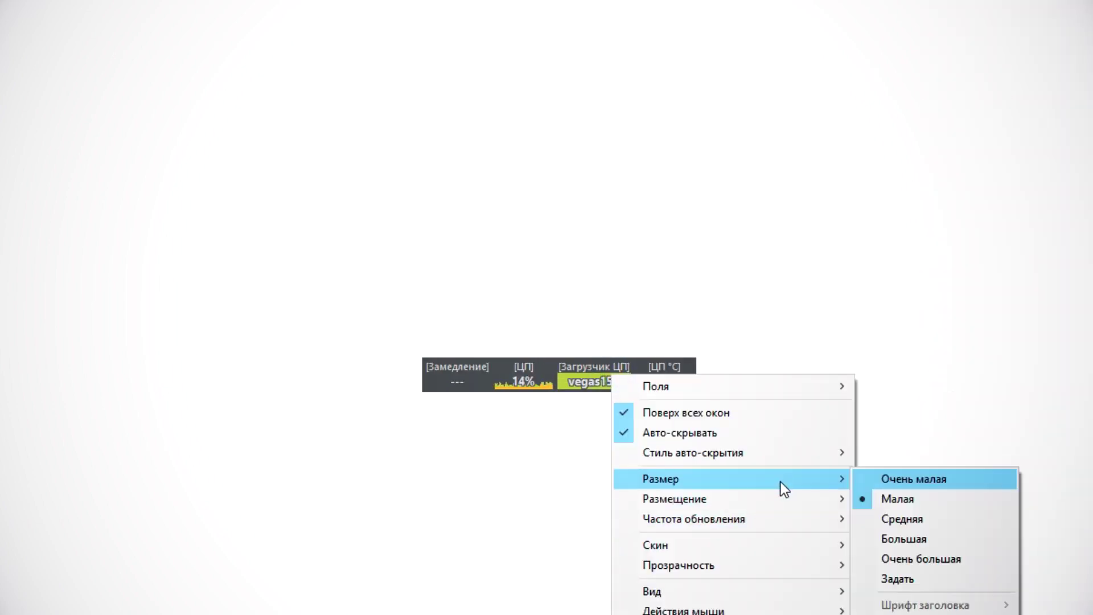
{"action": "mouse_move", "coordinate": [829, 391]}
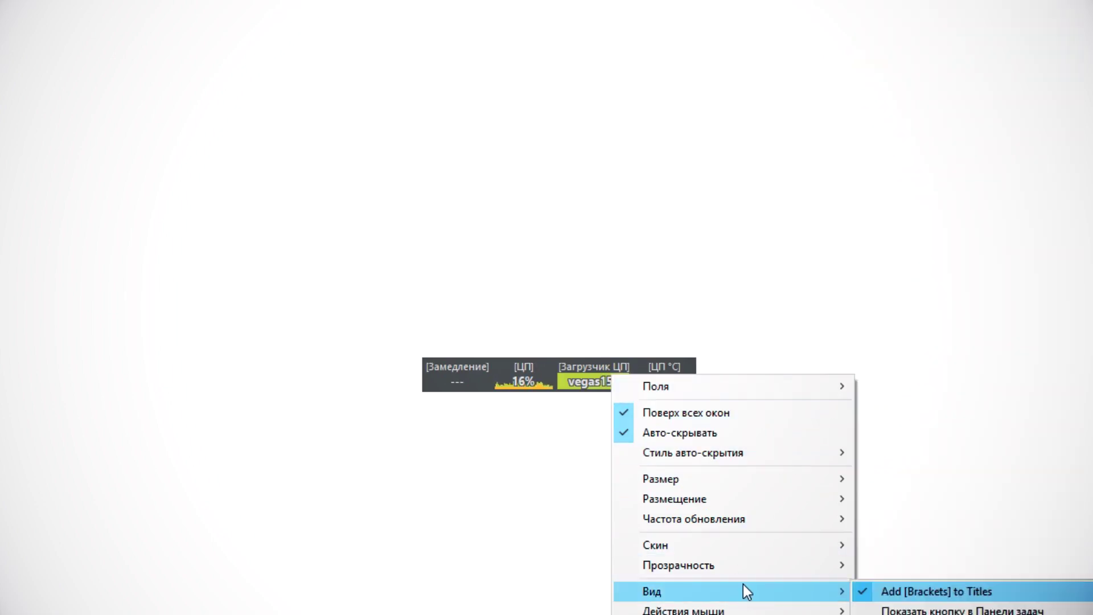
{"action": "left_click", "coordinate": [942, 501]}
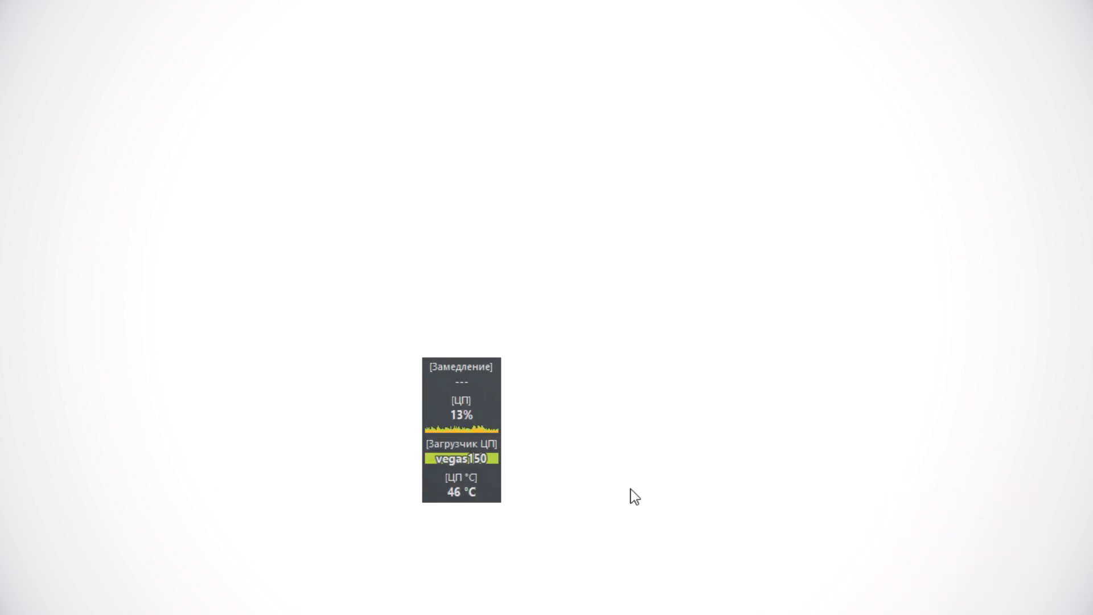
Try several other layouts on the system monitor bar, including Горизонтально B.
{"action": "right_click", "coordinate": [468, 399]}
{"action": "mouse_move", "coordinate": [664, 156]}
{"action": "left_click", "coordinate": [763, 173]}
{"action": "right_click", "coordinate": [531, 399]}
{"action": "mouse_move", "coordinate": [716, 154]}
{"action": "left_click", "coordinate": [866, 195]}
{"action": "right_click", "coordinate": [544, 415]}
{"action": "left_click", "coordinate": [895, 249]}
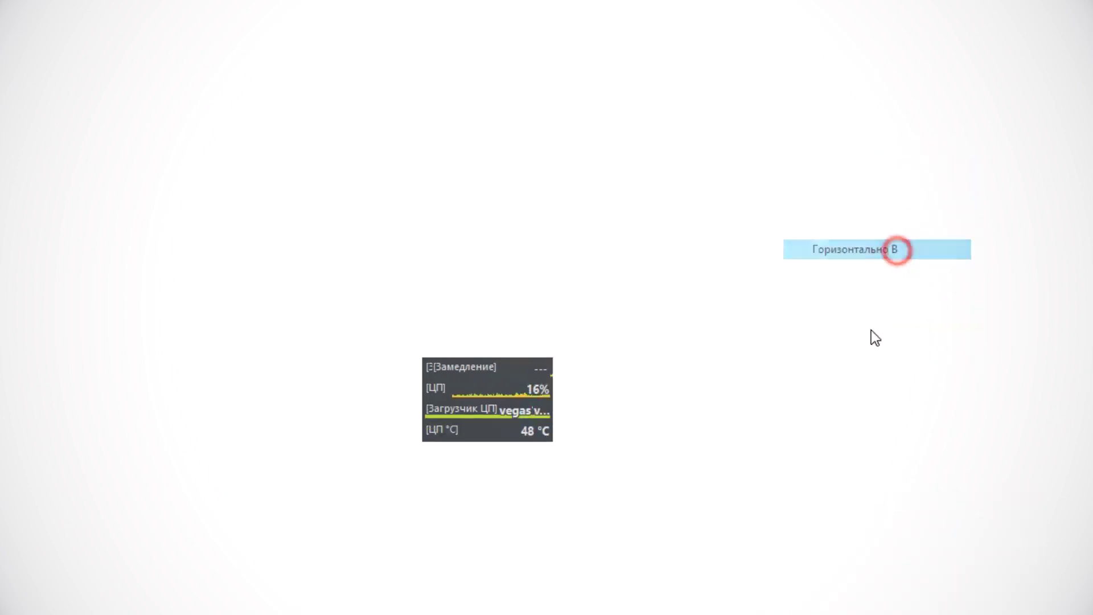
{"action": "right_click", "coordinate": [663, 379]}
{"action": "left_click", "coordinate": [968, 520]}
{"action": "right_click", "coordinate": [772, 377]}
{"action": "mouse_move", "coordinate": [911, 502]}
{"action": "left_click", "coordinate": [1089, 582]}
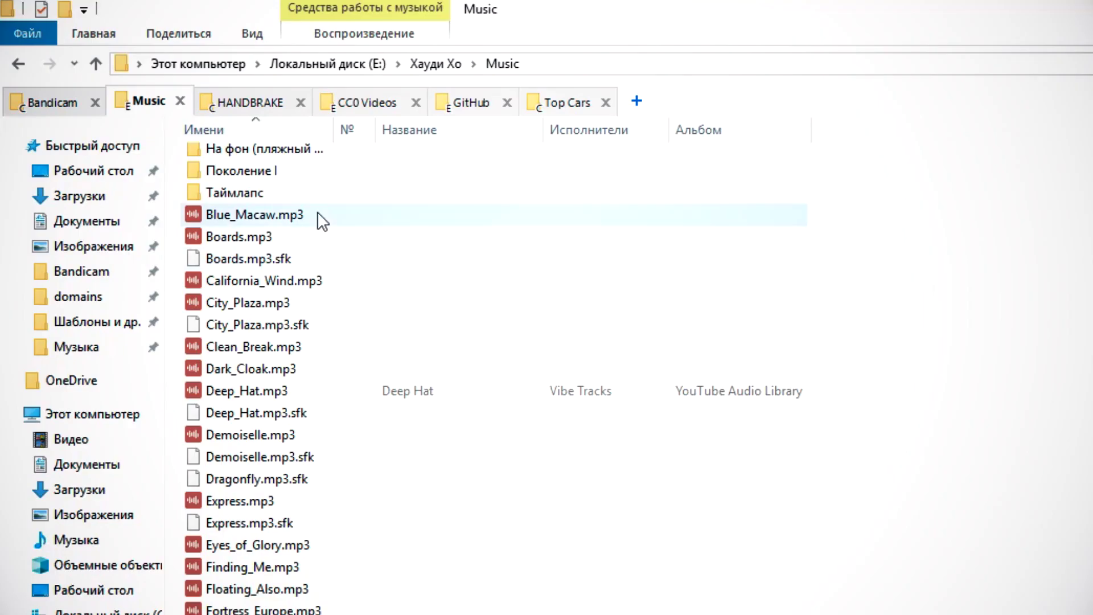
In File Explorer, view the HANDBRAKE, CC0 Videos and GitHub folder tabs and peek into the css and images subfolders of NYD - New Year Decorations.
{"action": "left_click", "coordinate": [256, 102]}
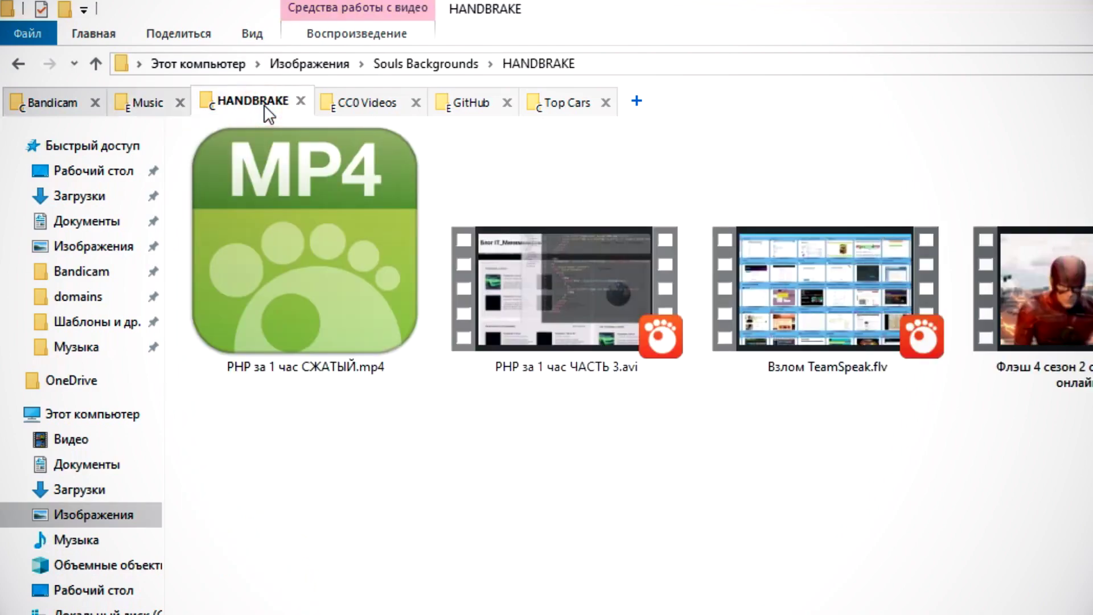
{"action": "left_click", "coordinate": [381, 108]}
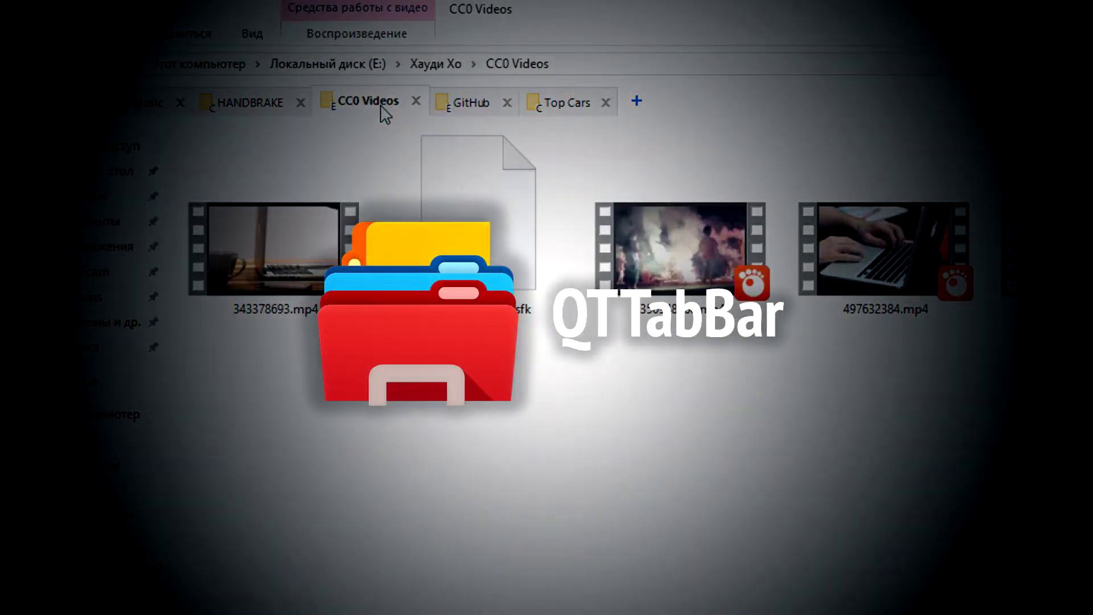
{"action": "left_click", "coordinate": [478, 110]}
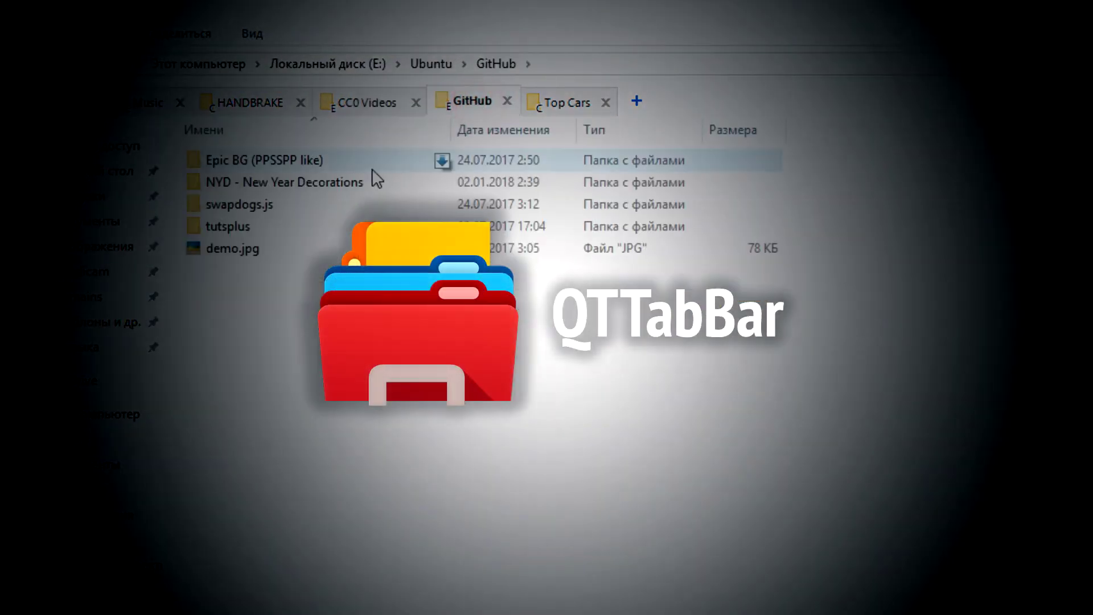
{"action": "left_click", "coordinate": [442, 183]}
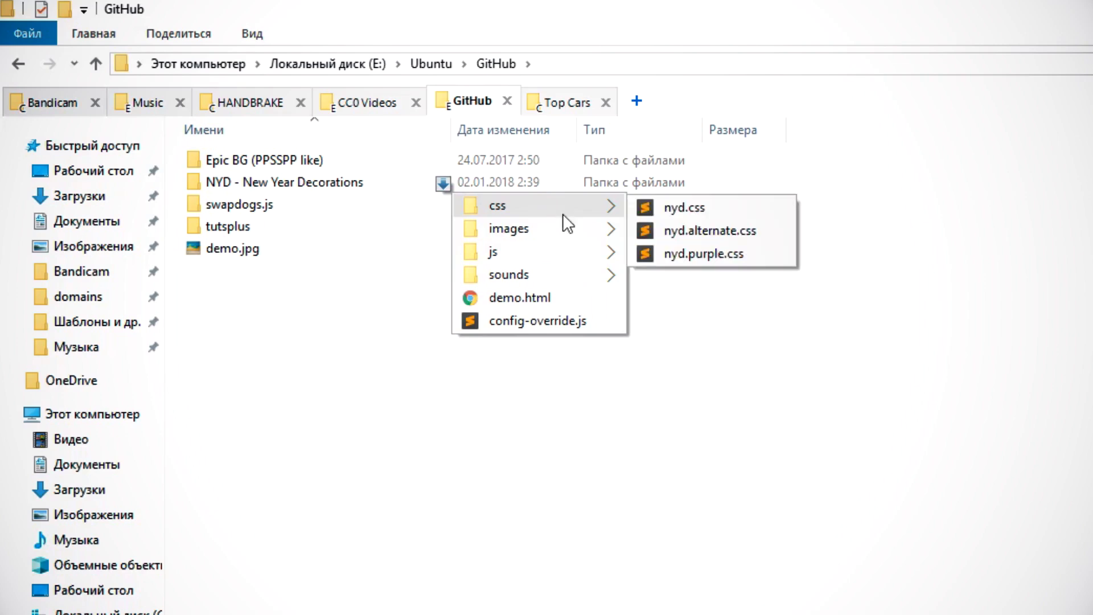
{"action": "mouse_move", "coordinate": [569, 229]}
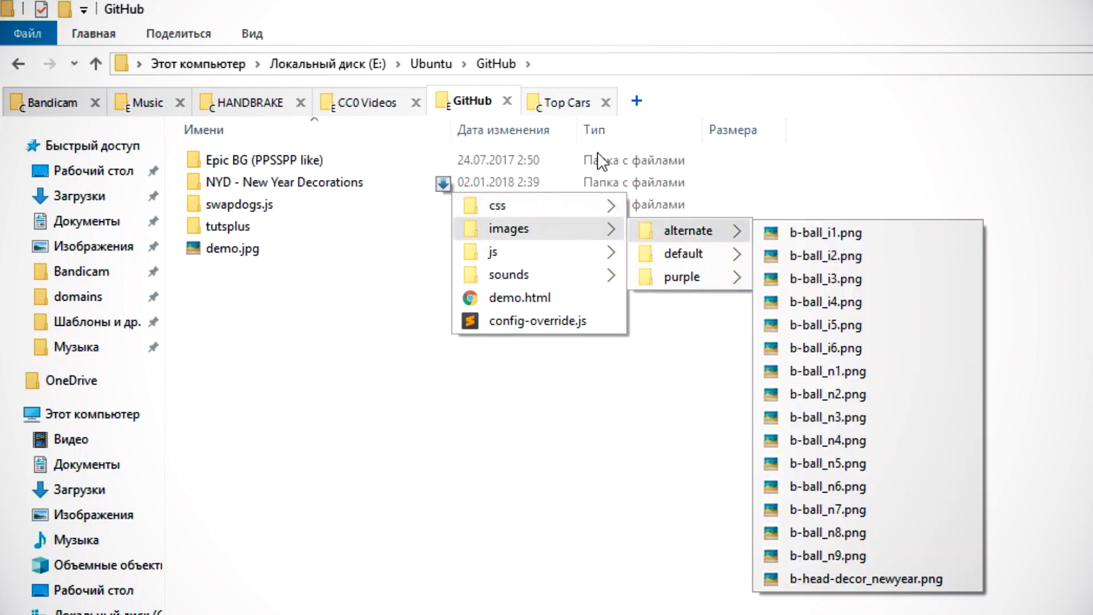
Show the Top Cars folder tab and preview several of its wallpapers as enlarged thumbnails.
{"action": "left_click", "coordinate": [573, 103]}
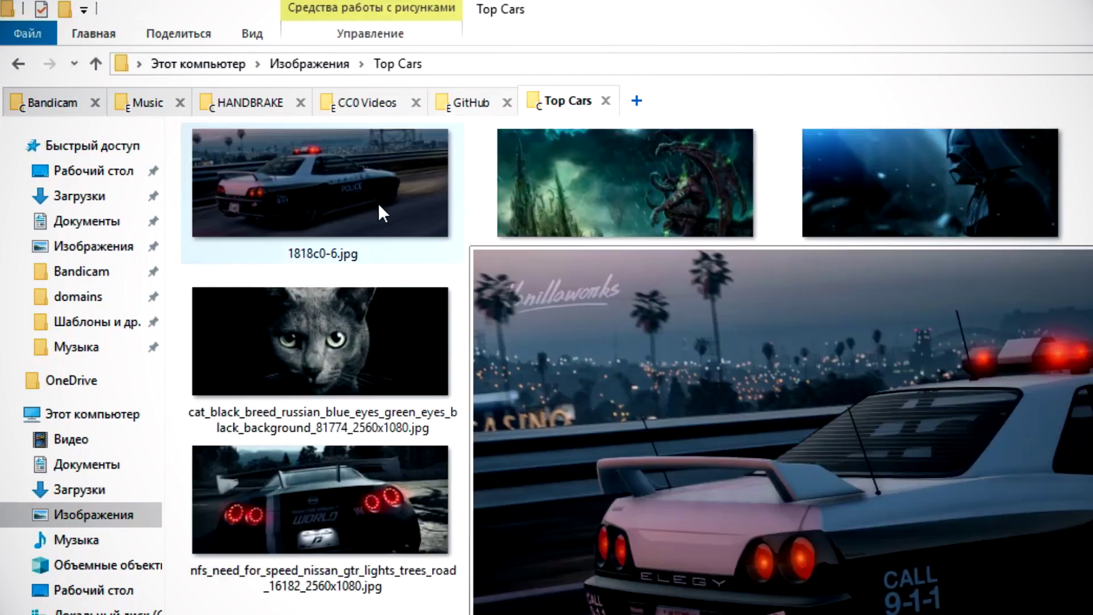
{"action": "mouse_move", "coordinate": [558, 211]}
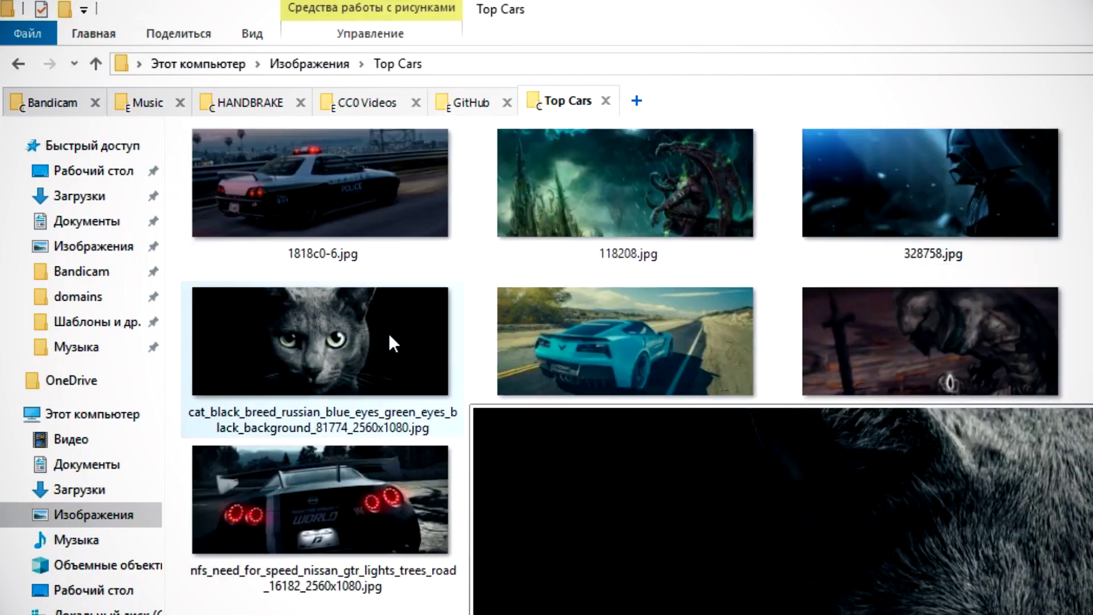
{"action": "mouse_move", "coordinate": [334, 508]}
{"action": "mouse_move", "coordinate": [1092, 365]}
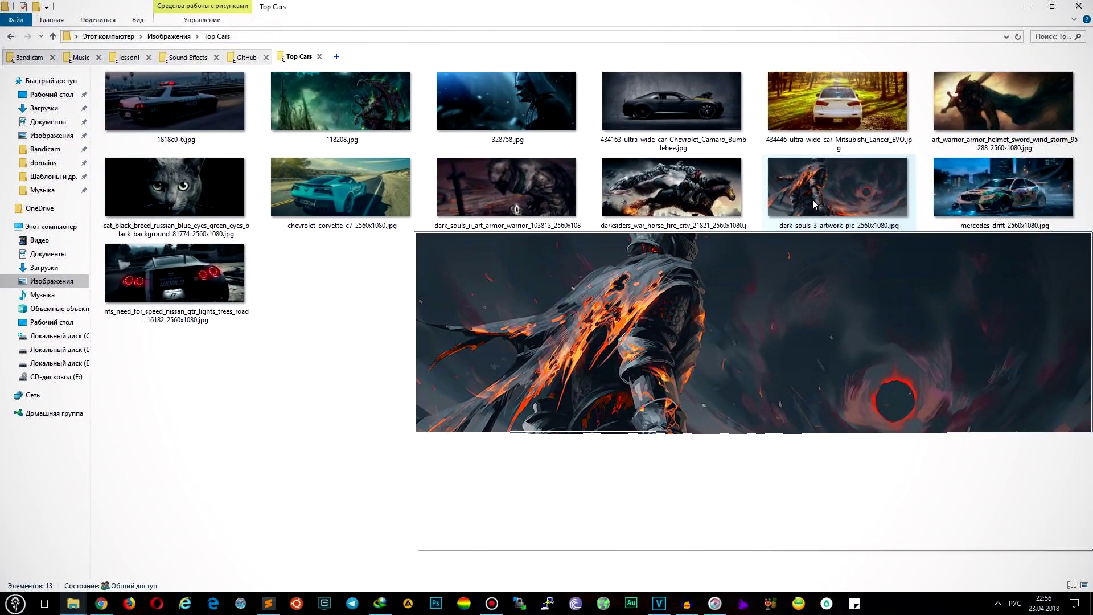
{"action": "mouse_move", "coordinate": [677, 203]}
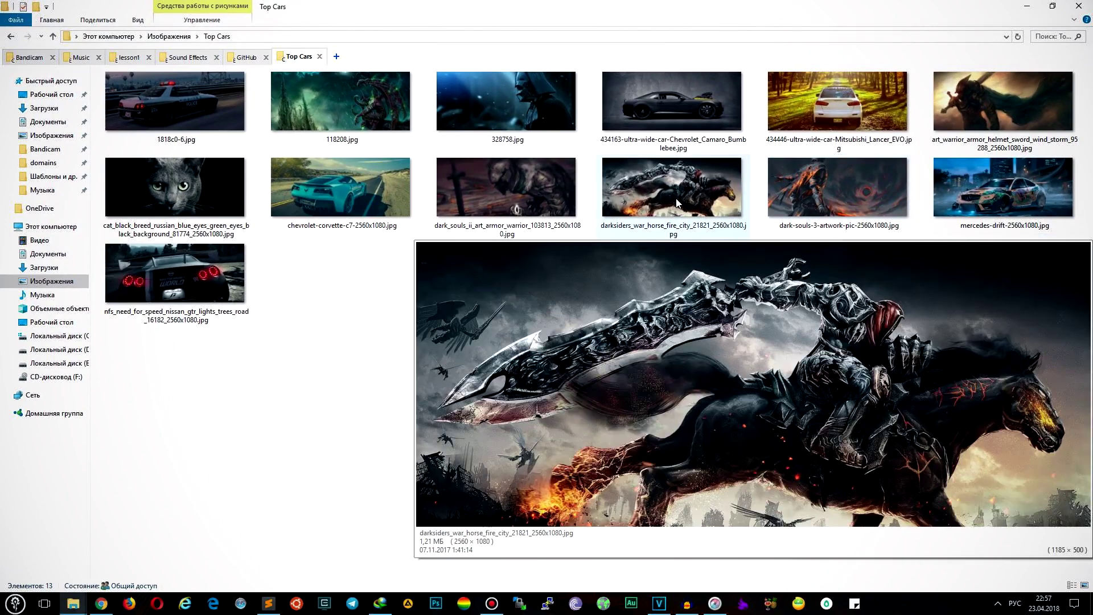
{"action": "mouse_move", "coordinate": [555, 206]}
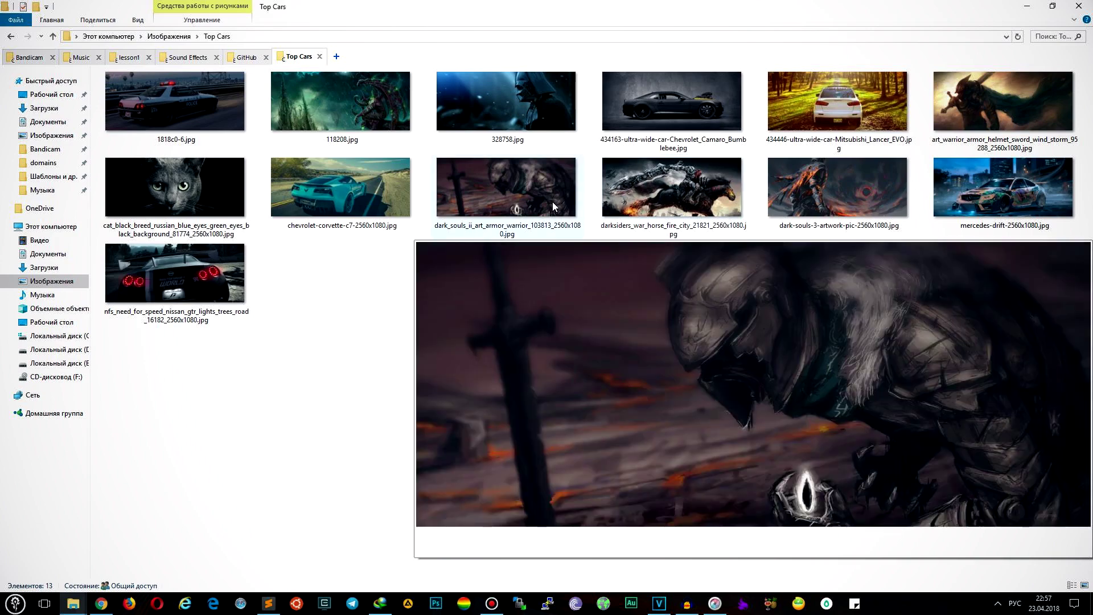
{"action": "mouse_move", "coordinate": [1011, 203]}
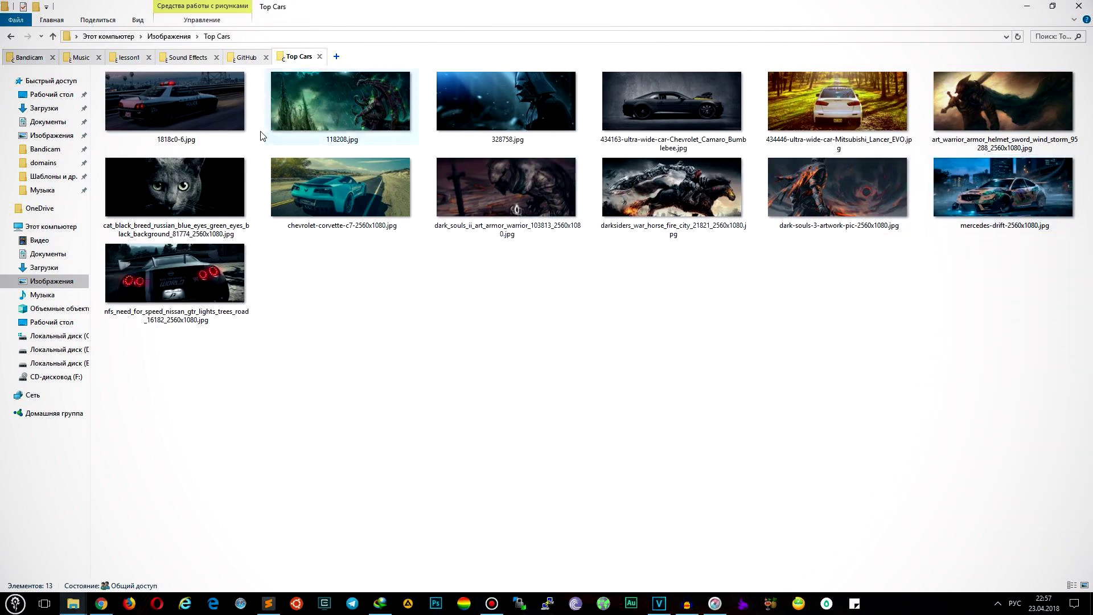
{"action": "mouse_move", "coordinate": [223, 114]}
Return to the GitHub tab, open the icons subfolder of Epic BG (PPSSPP like) from its contents list, and preview the images.
{"action": "left_click", "coordinate": [248, 57]}
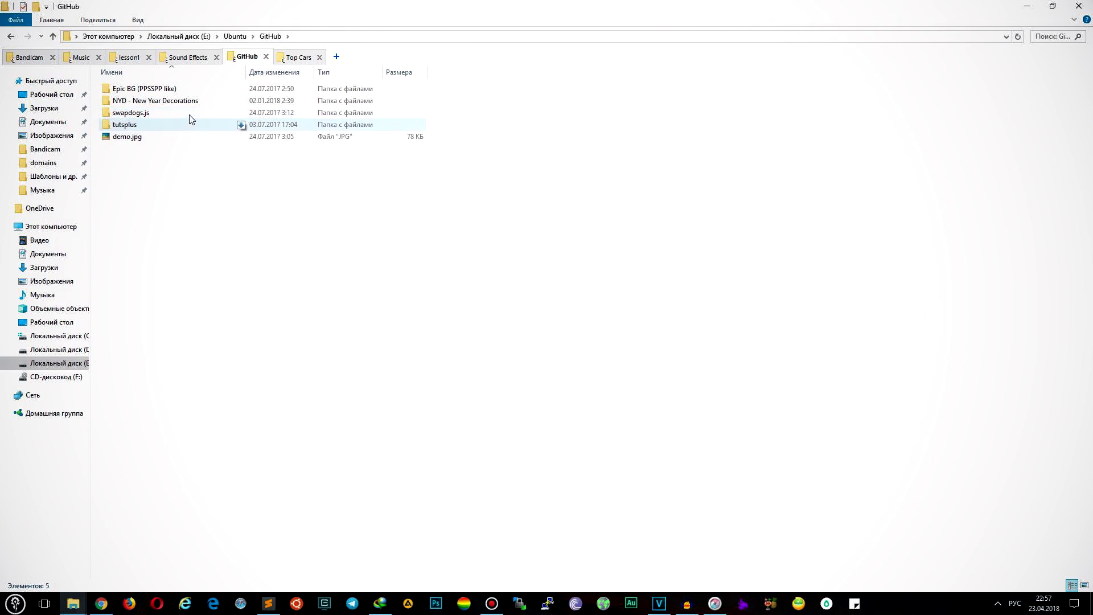
{"action": "left_click", "coordinate": [241, 88]}
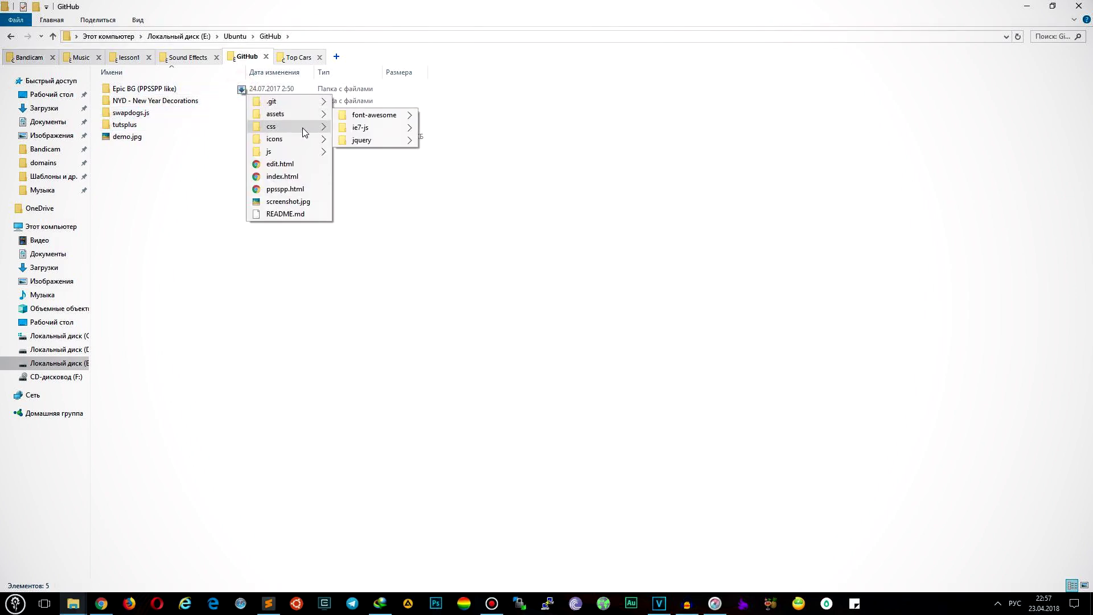
{"action": "left_click", "coordinate": [304, 140]}
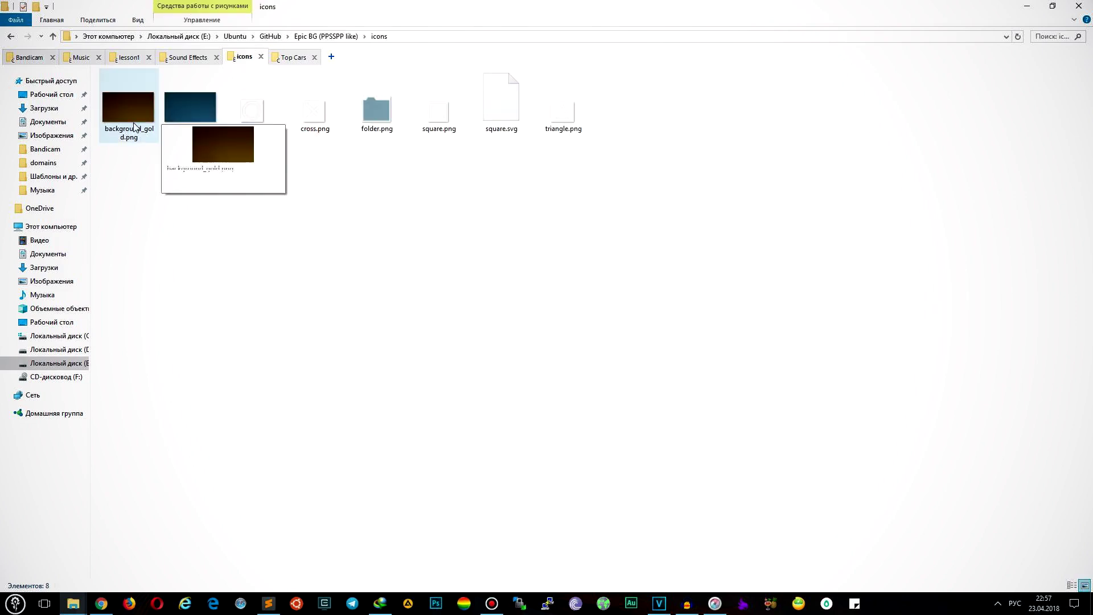
{"action": "mouse_move", "coordinate": [188, 121]}
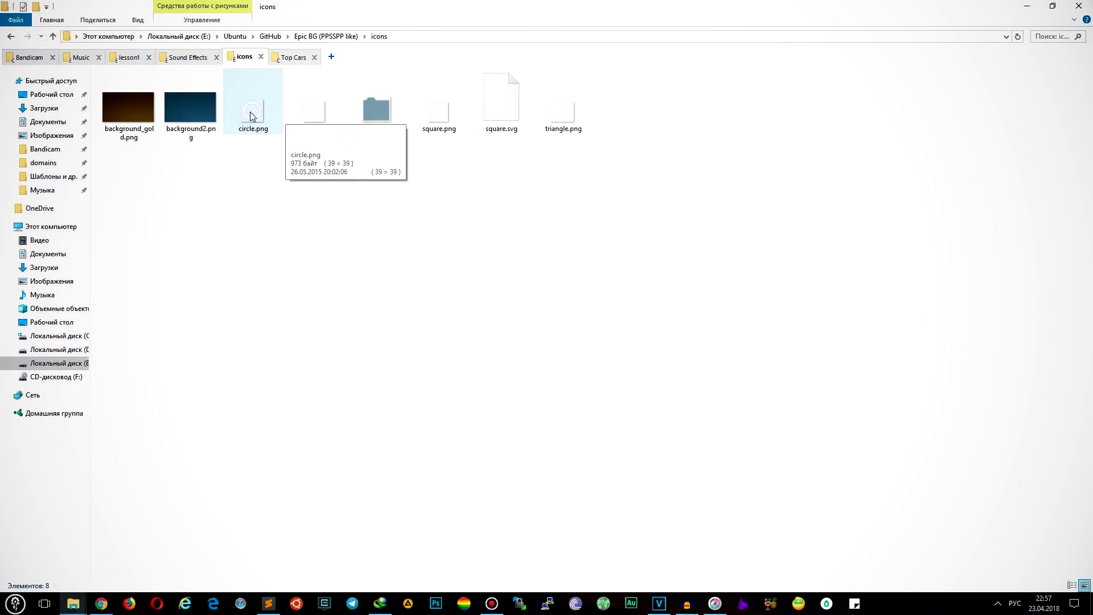
{"action": "mouse_move", "coordinate": [392, 117]}
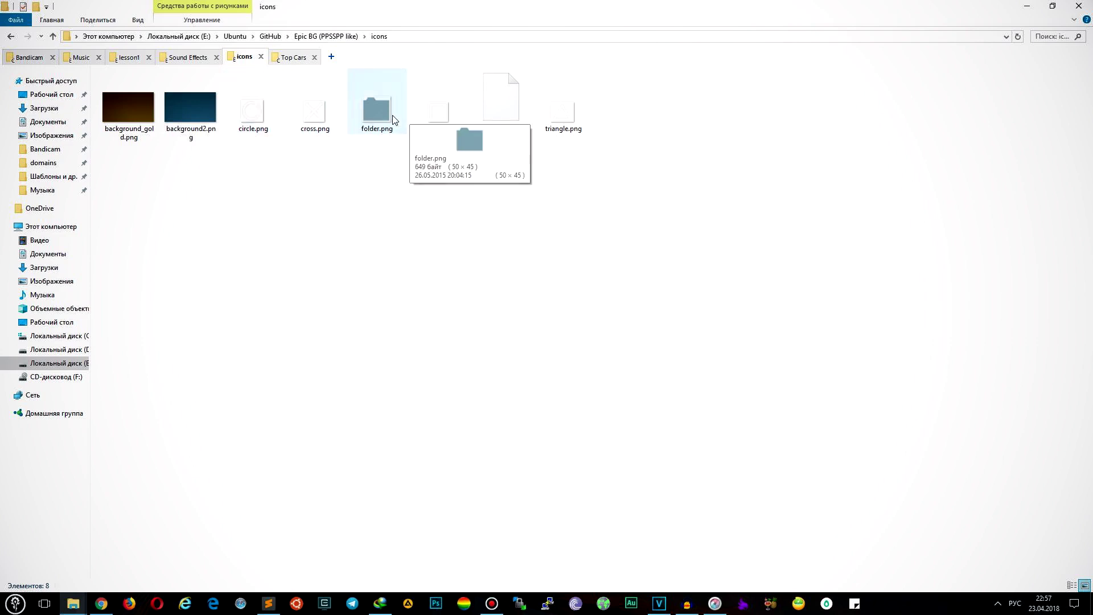
Go up to the Epic BG (PPSSPP like) folder and preview index.html, ppsspp.html and the files below them.
{"action": "left_click", "coordinate": [52, 36]}
{"action": "mouse_move", "coordinate": [154, 139]}
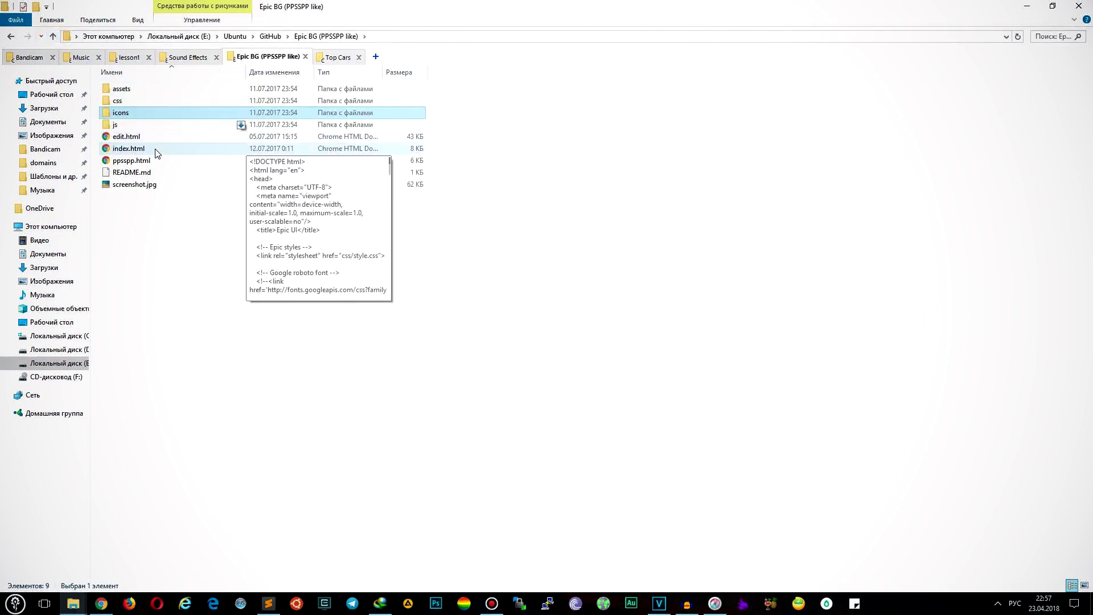
{"action": "mouse_move", "coordinate": [152, 162]}
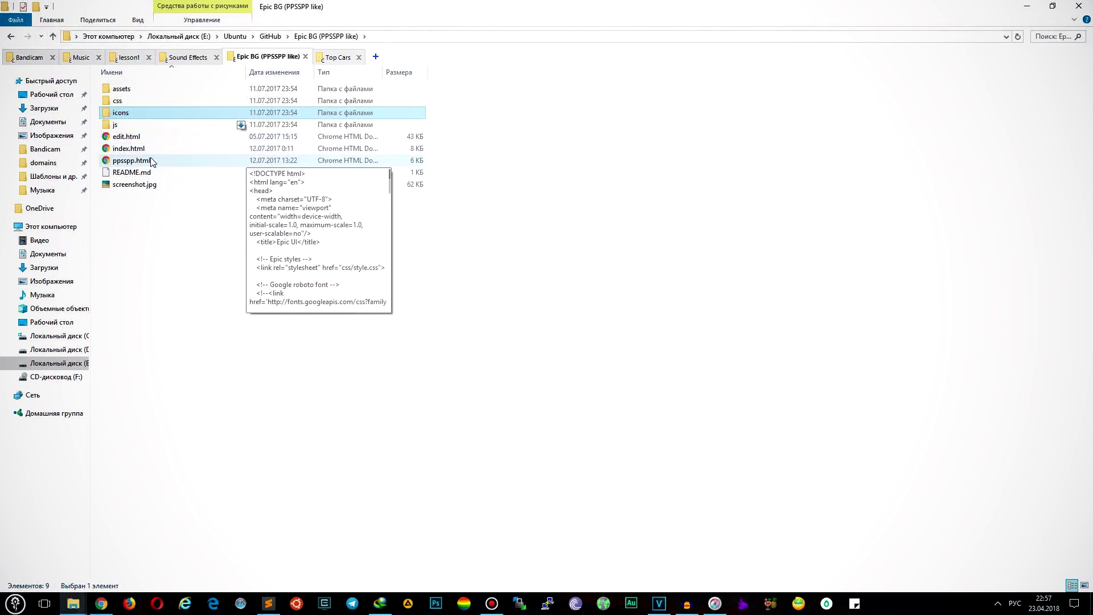
{"action": "mouse_move", "coordinate": [158, 193]}
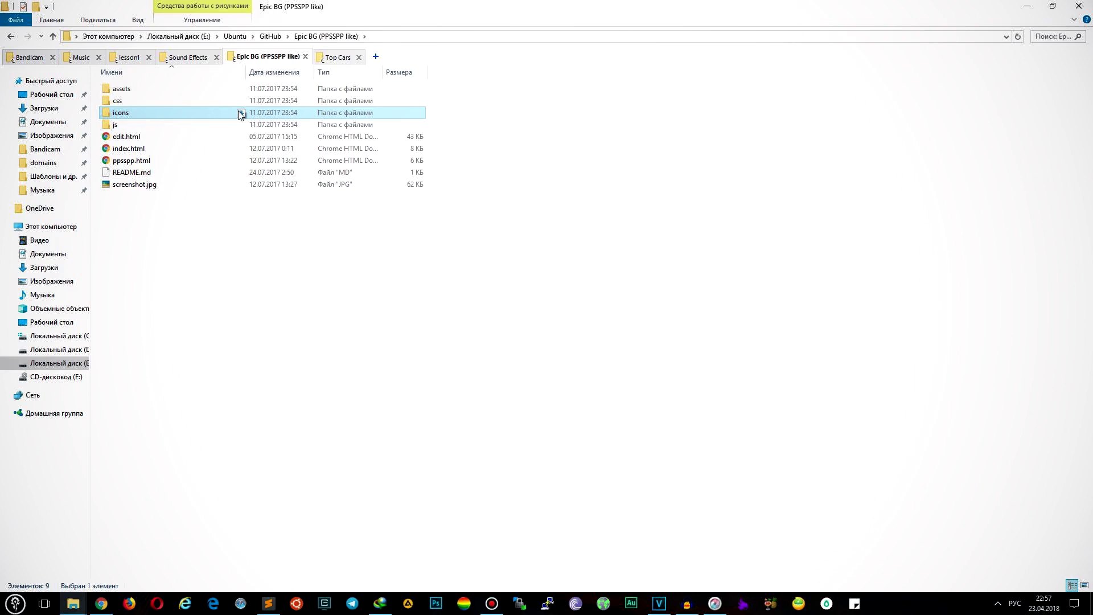
List the contents of the icons folder without opening it and preview its images, such as background_gold.png and circle.png.
{"action": "left_click", "coordinate": [241, 113]}
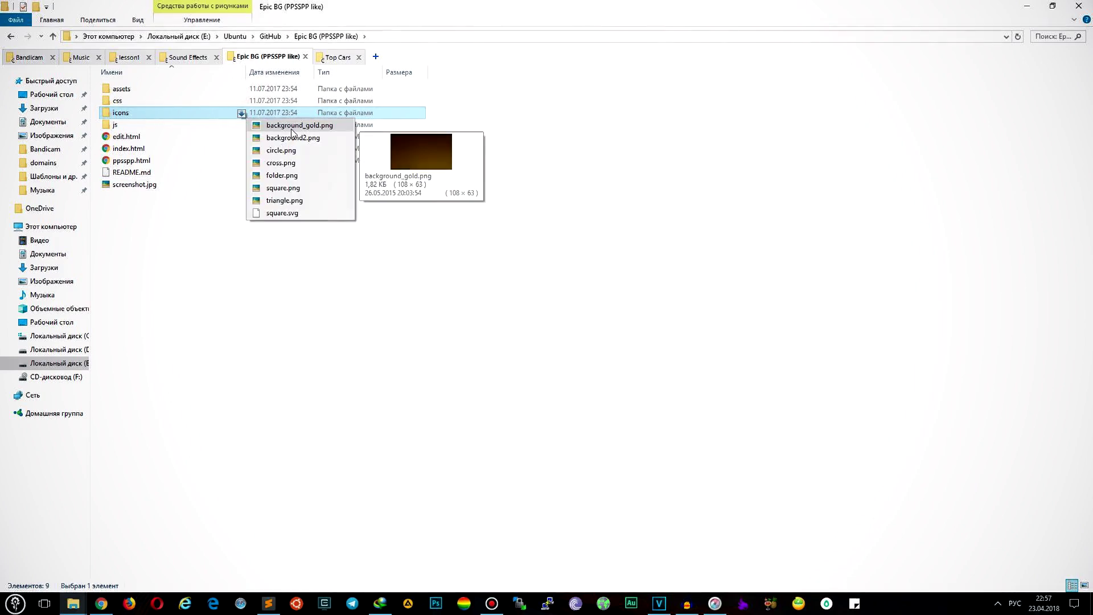
{"action": "mouse_move", "coordinate": [306, 144]}
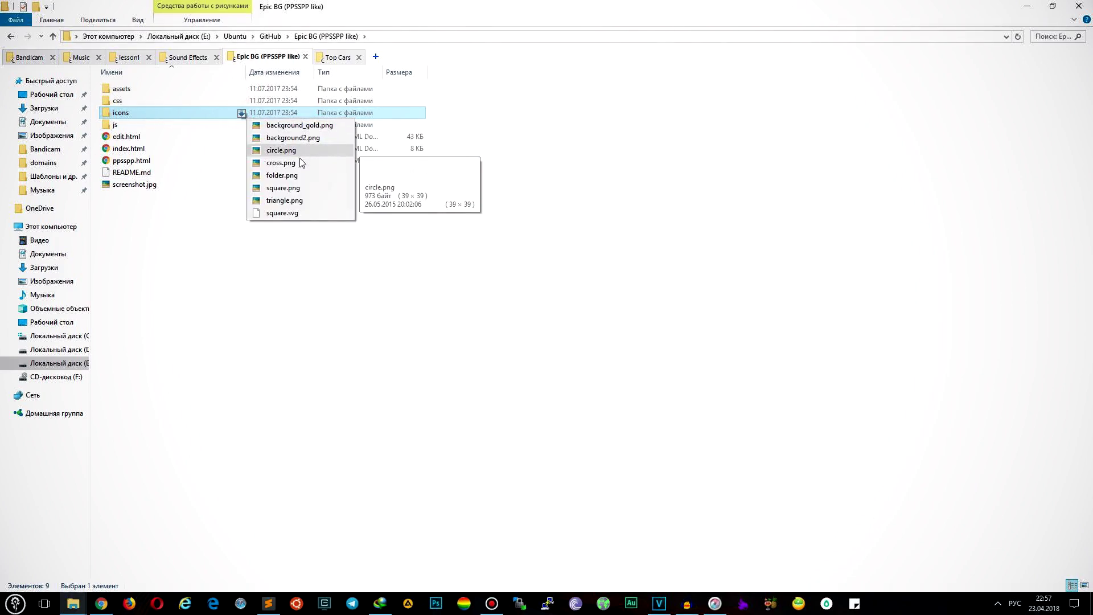
{"action": "mouse_move", "coordinate": [303, 184]}
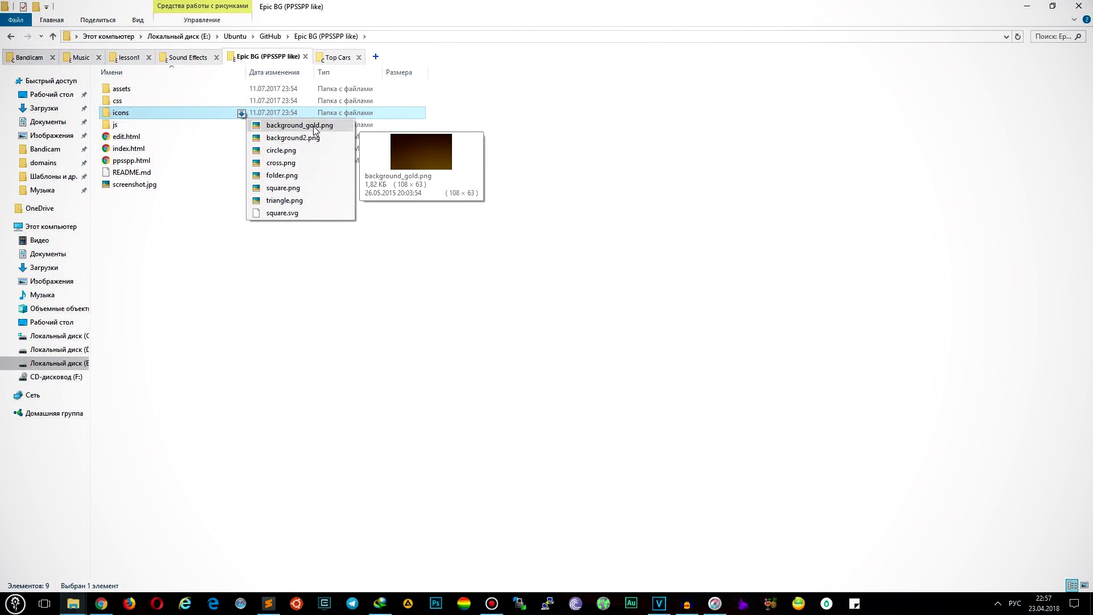